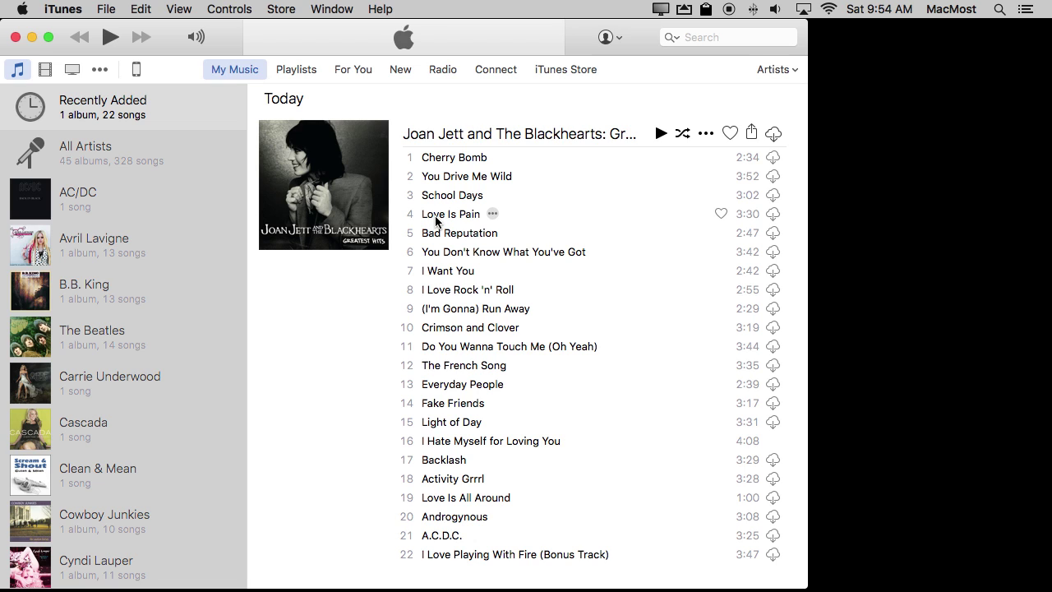
Create an AAC version of track 16, "I Hate Myself for Loving You", and select the new copy.
{"action": "left_click", "coordinate": [508, 446]}
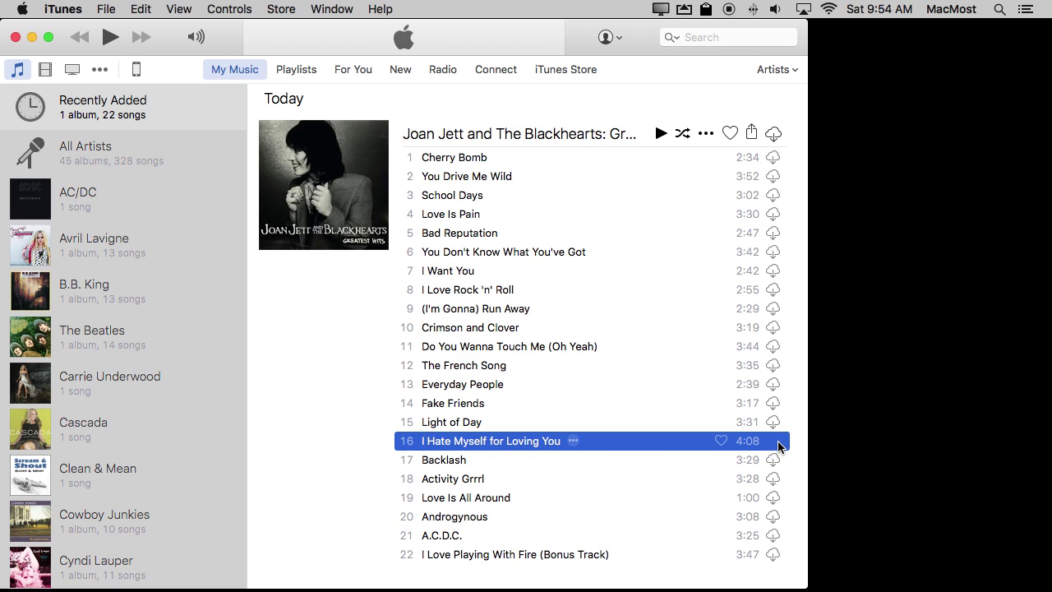
{"action": "right_click", "coordinate": [457, 449]}
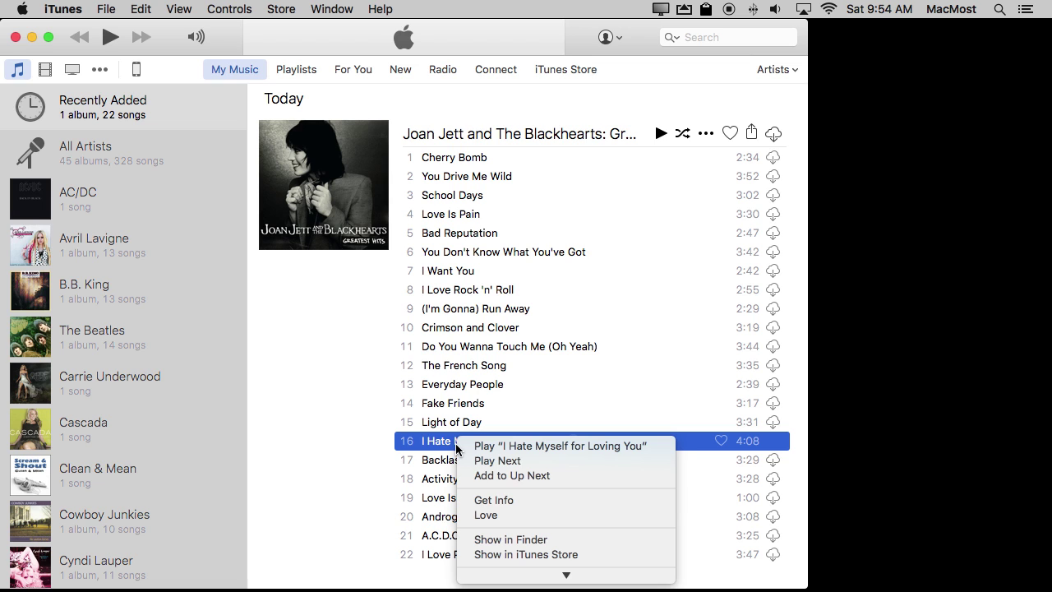
{"action": "mouse_move", "coordinate": [504, 504]}
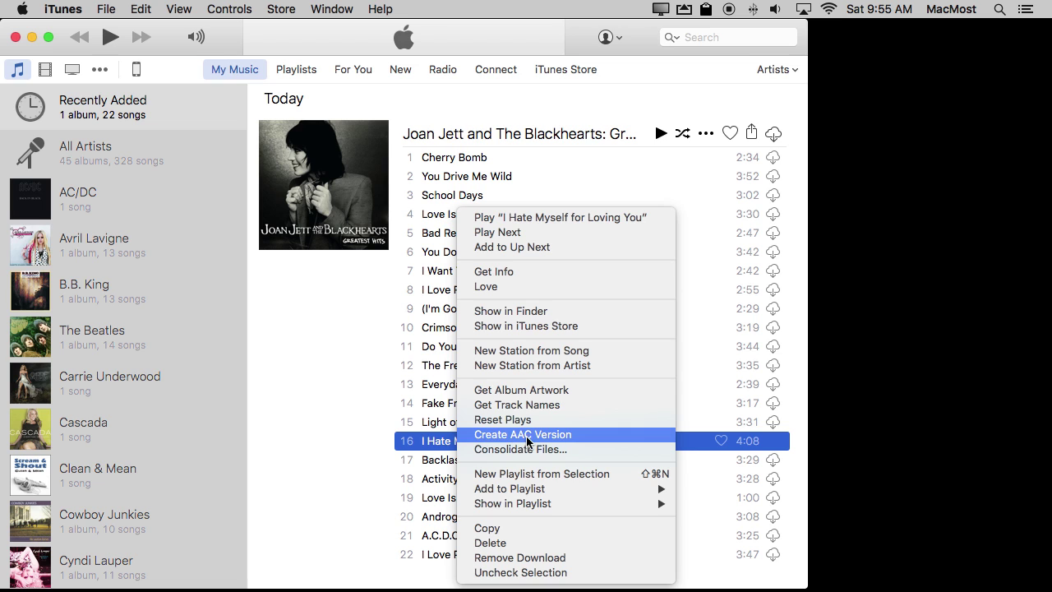
{"action": "left_click", "coordinate": [561, 440]}
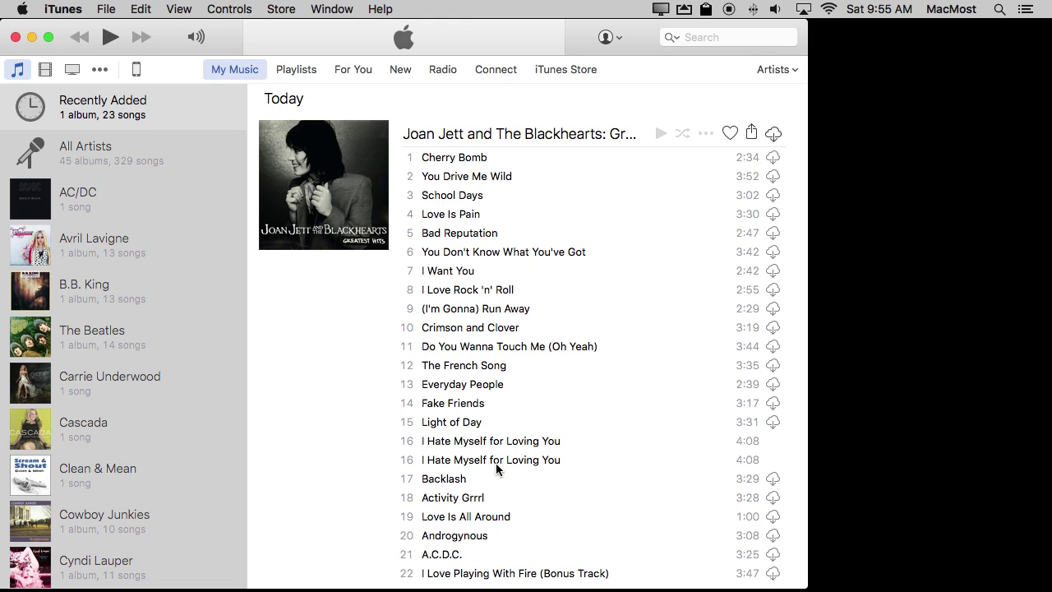
{"action": "left_click", "coordinate": [486, 462]}
{"action": "left_click", "coordinate": [469, 444]}
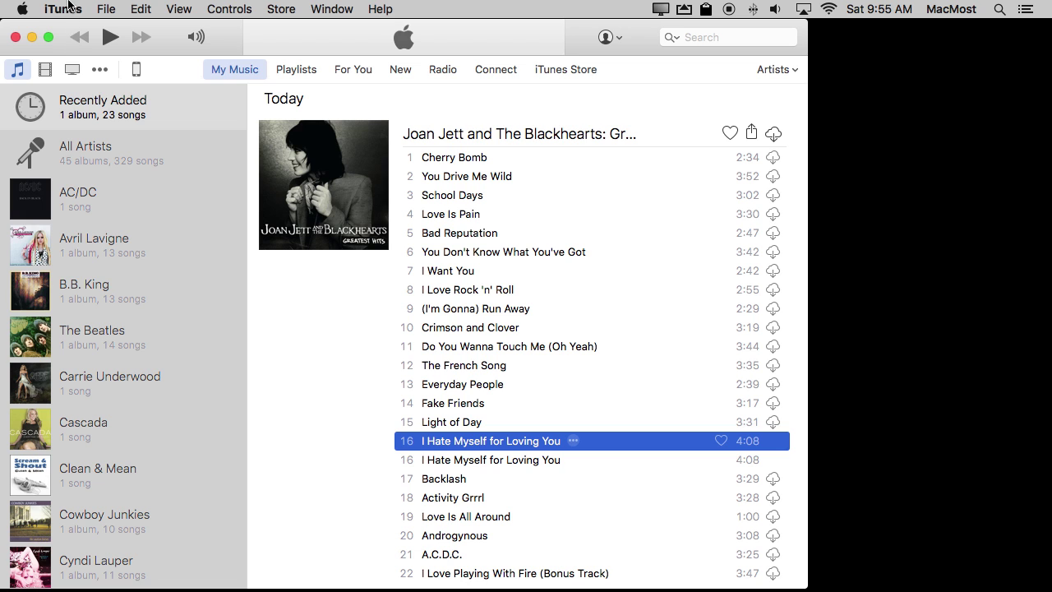
Examine the encoder choices in the import settings of the general preferences and leave without changing anything.
{"action": "left_click", "coordinate": [70, 8]}
{"action": "left_click", "coordinate": [81, 47]}
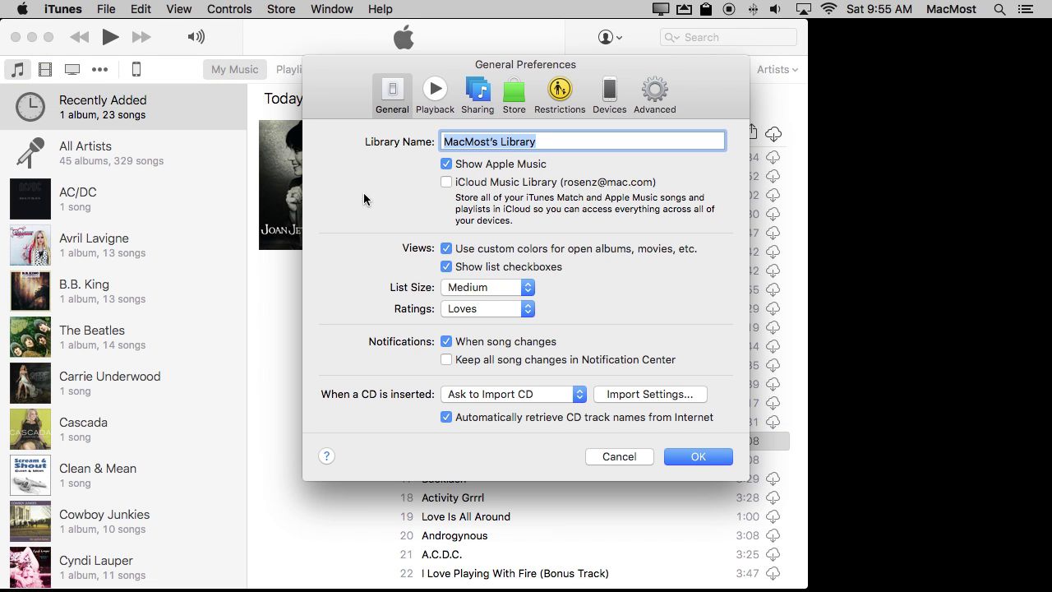
{"action": "left_click", "coordinate": [650, 394]}
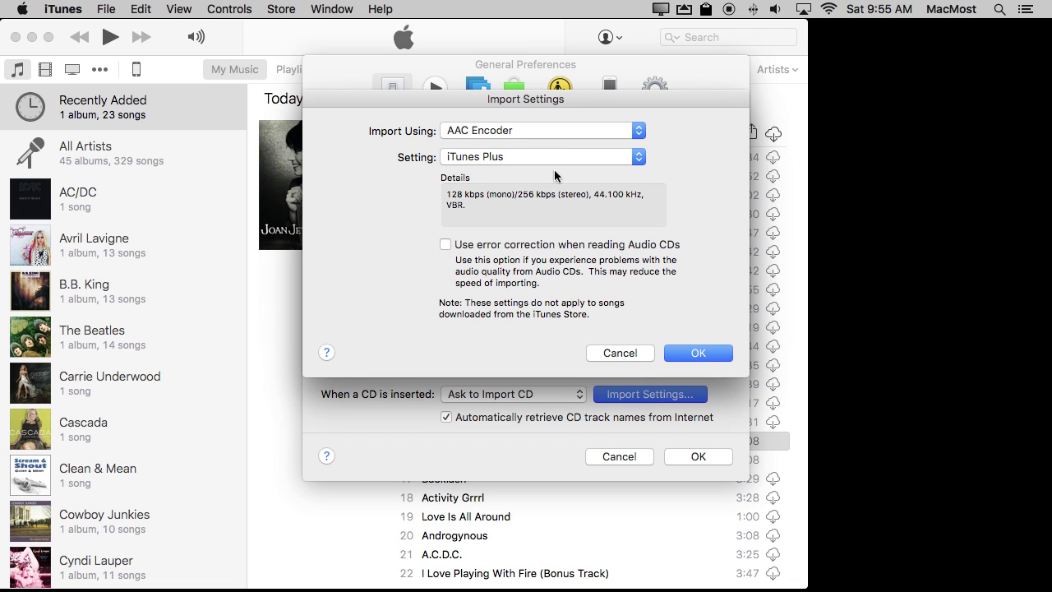
{"action": "left_click", "coordinate": [475, 133]}
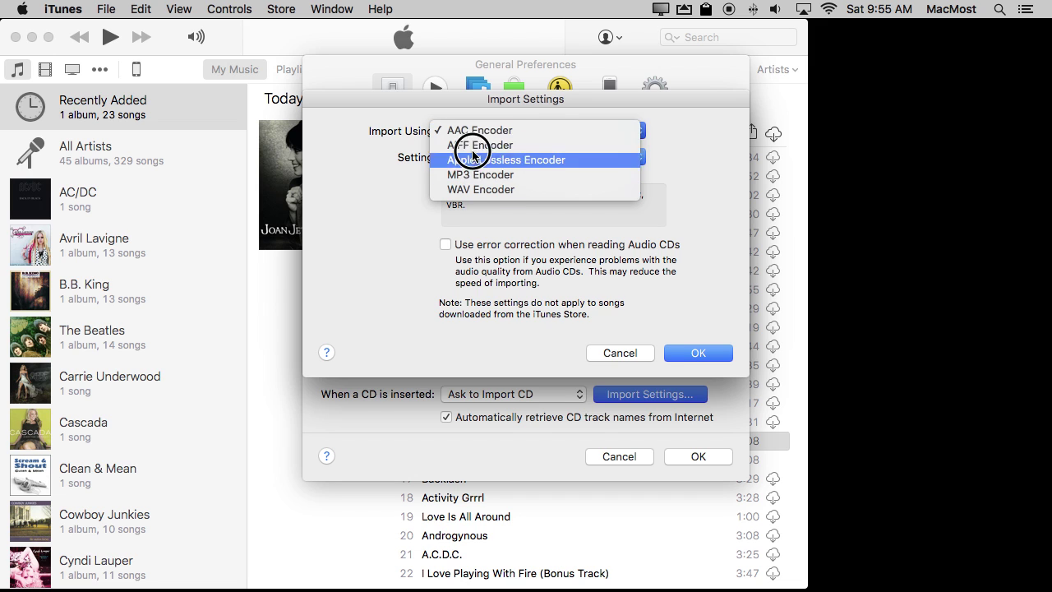
{"action": "left_click", "coordinate": [406, 134]}
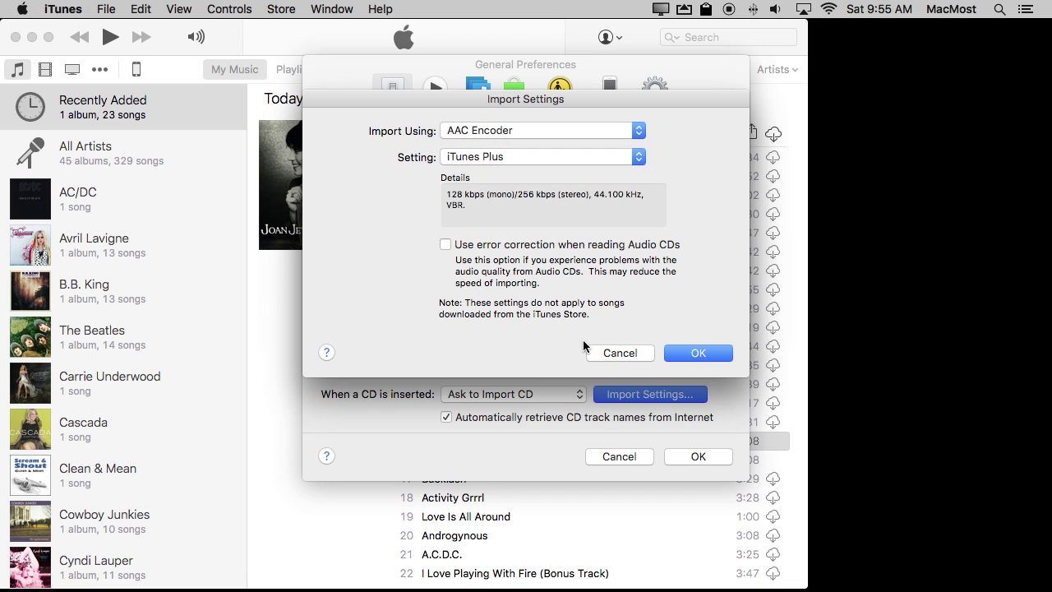
{"action": "left_click", "coordinate": [624, 354]}
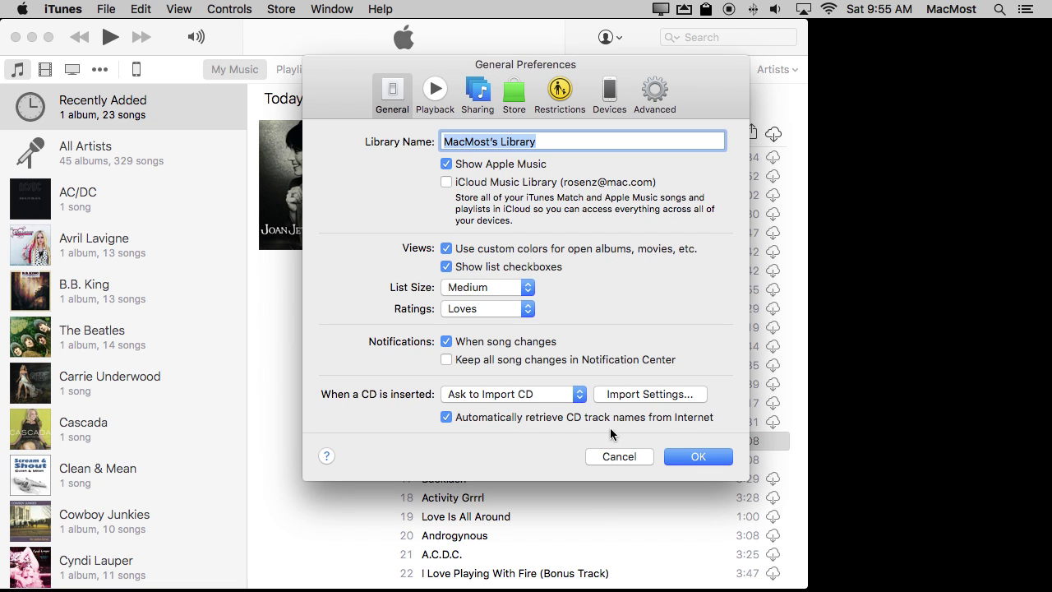
{"action": "left_click", "coordinate": [619, 456]}
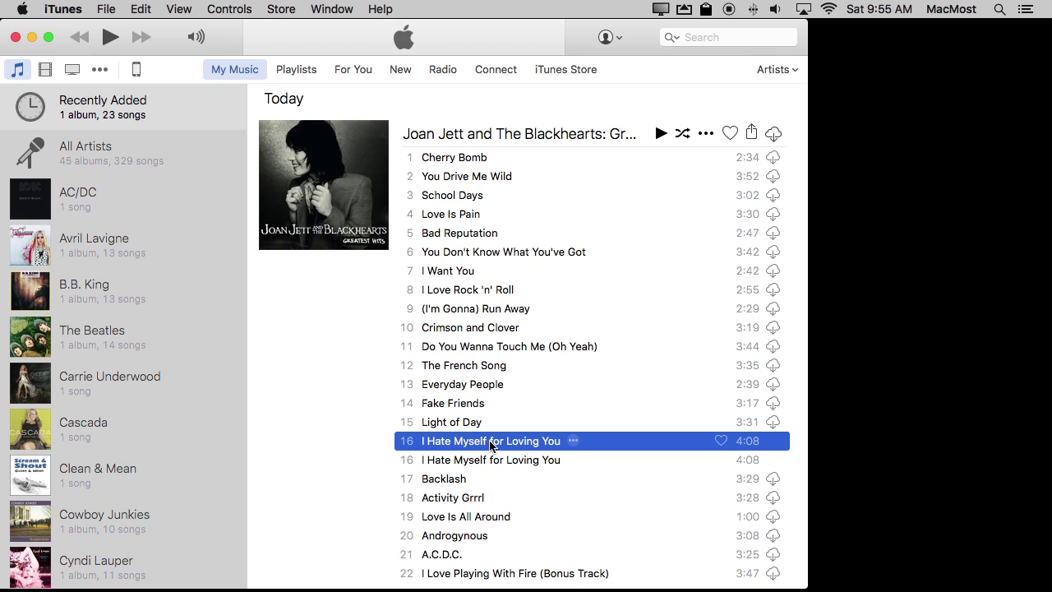
Reveal the selected song in Finder, show the folder as a list, and select "16 I Hate Myself for Loving You 1.m4a".
{"action": "right_click", "coordinate": [468, 447]}
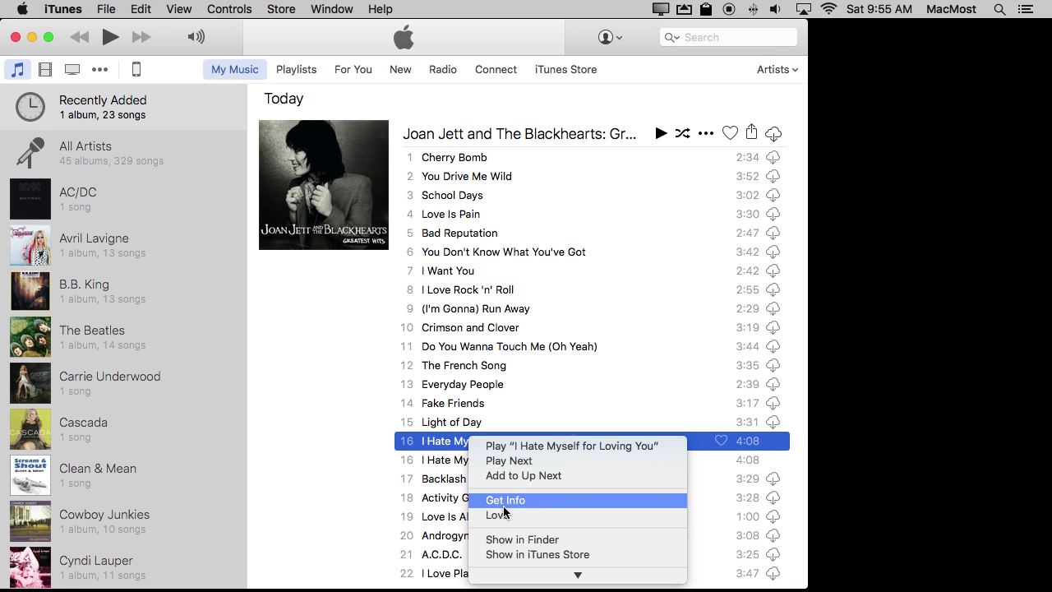
{"action": "mouse_move", "coordinate": [578, 575]}
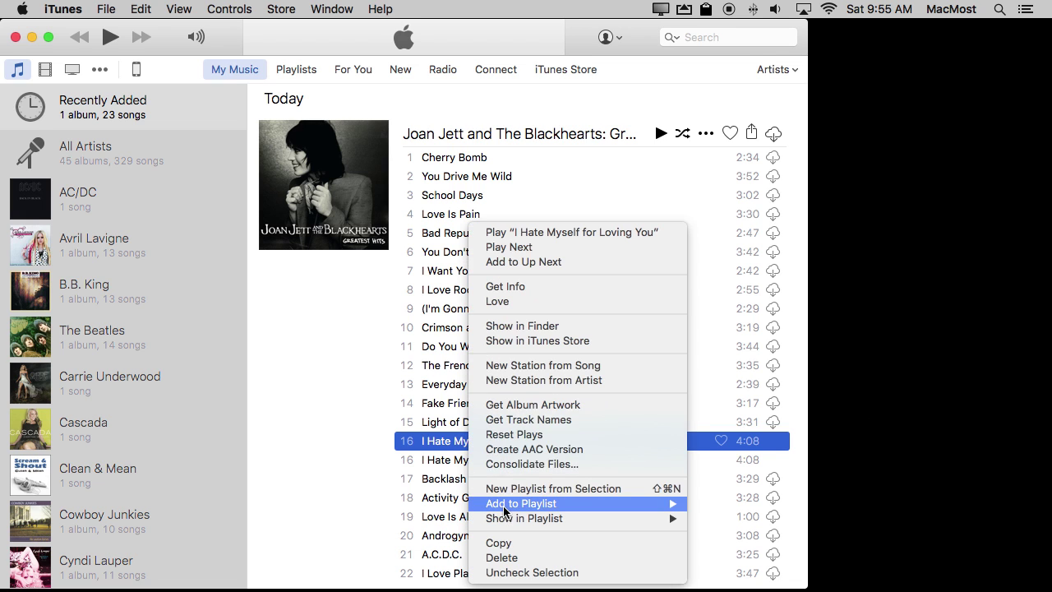
{"action": "left_click", "coordinate": [521, 325]}
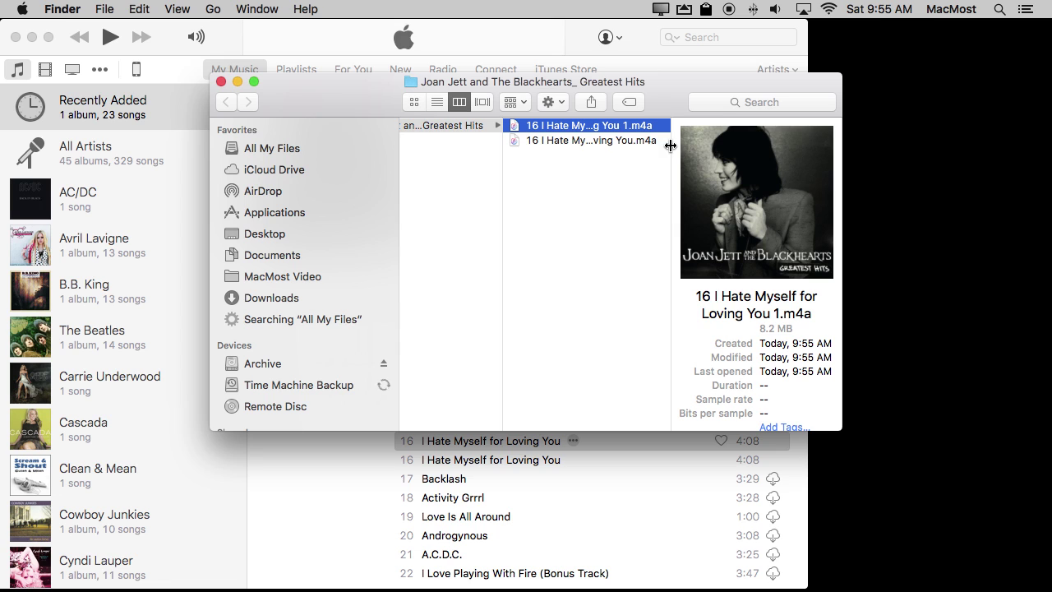
{"action": "left_click", "coordinate": [436, 102]}
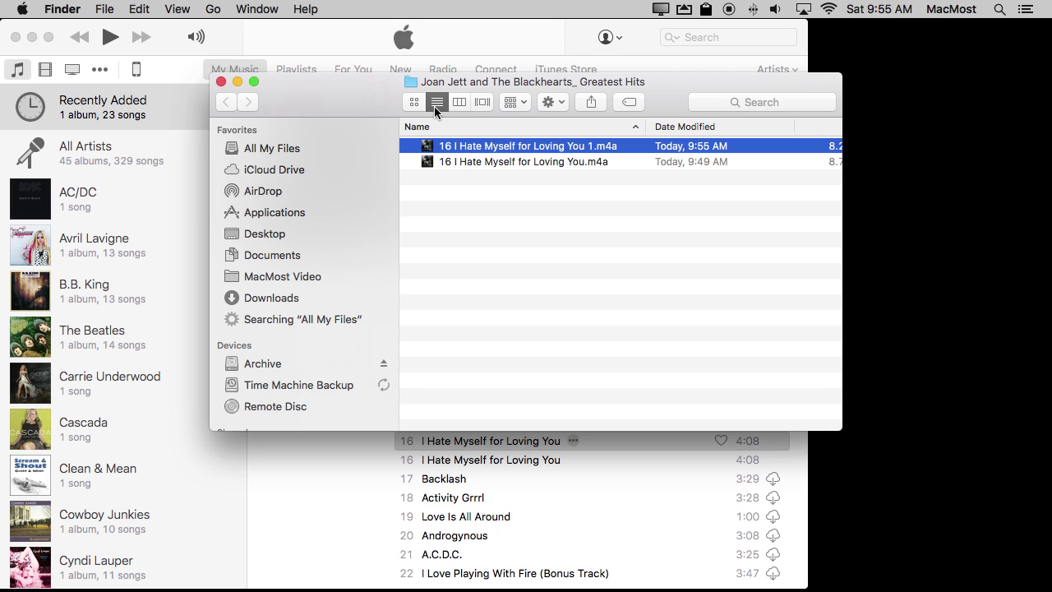
{"action": "left_click", "coordinate": [573, 162]}
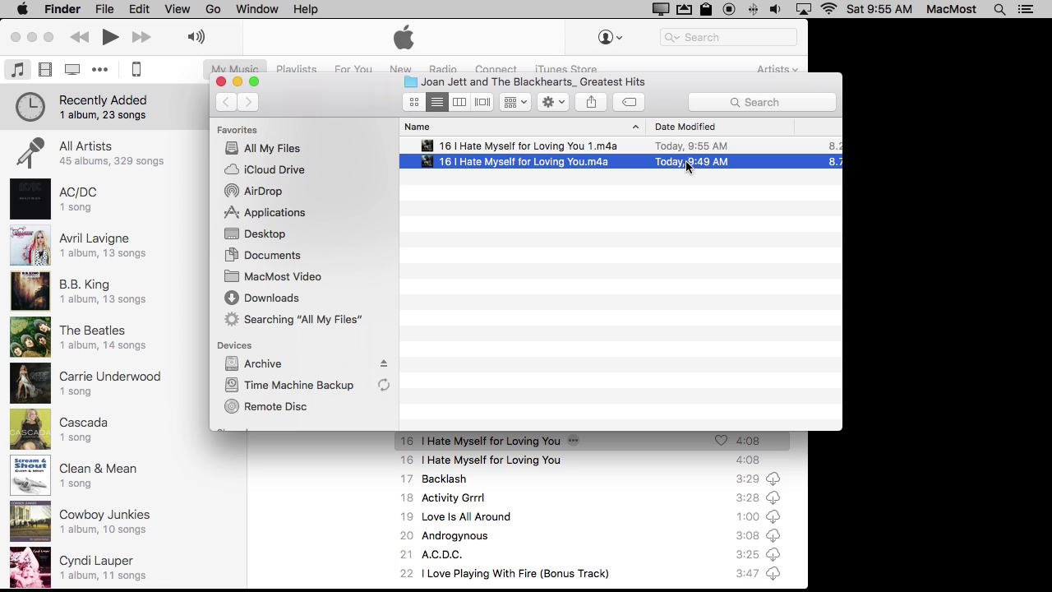
{"action": "left_click", "coordinate": [574, 148]}
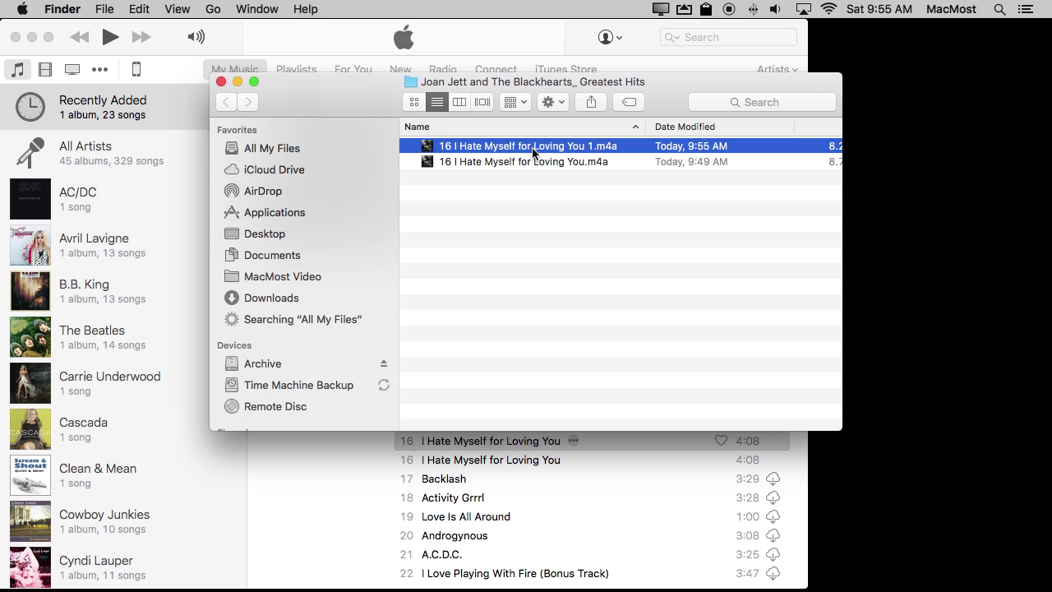
Open "16 I Hate Myself for Loving You 1.m4a" with QuickTime Player.
{"action": "right_click", "coordinate": [428, 153]}
{"action": "mouse_move", "coordinate": [473, 173]}
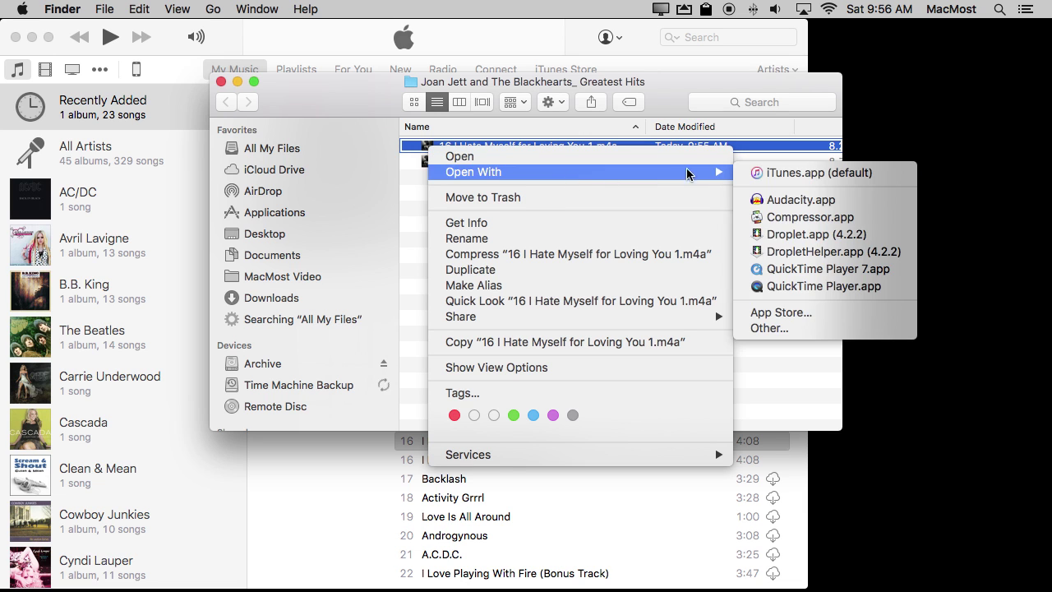
{"action": "left_click", "coordinate": [811, 286]}
{"action": "mouse_move", "coordinate": [387, 567]}
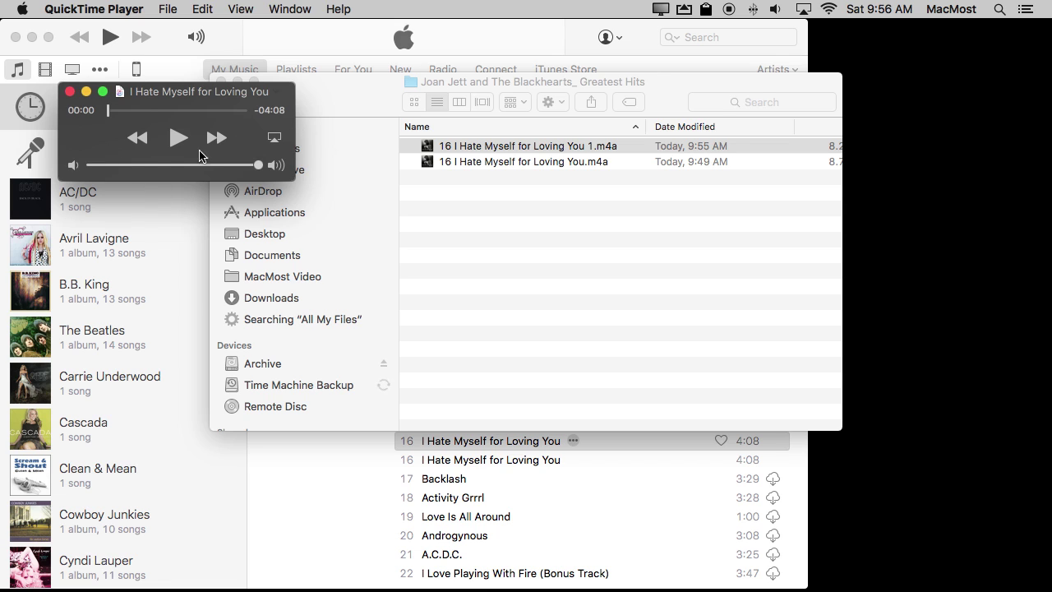
Trim the song to a clip of about 9 seconds near its beginning and return the playhead to the start.
{"action": "left_click", "coordinate": [206, 8]}
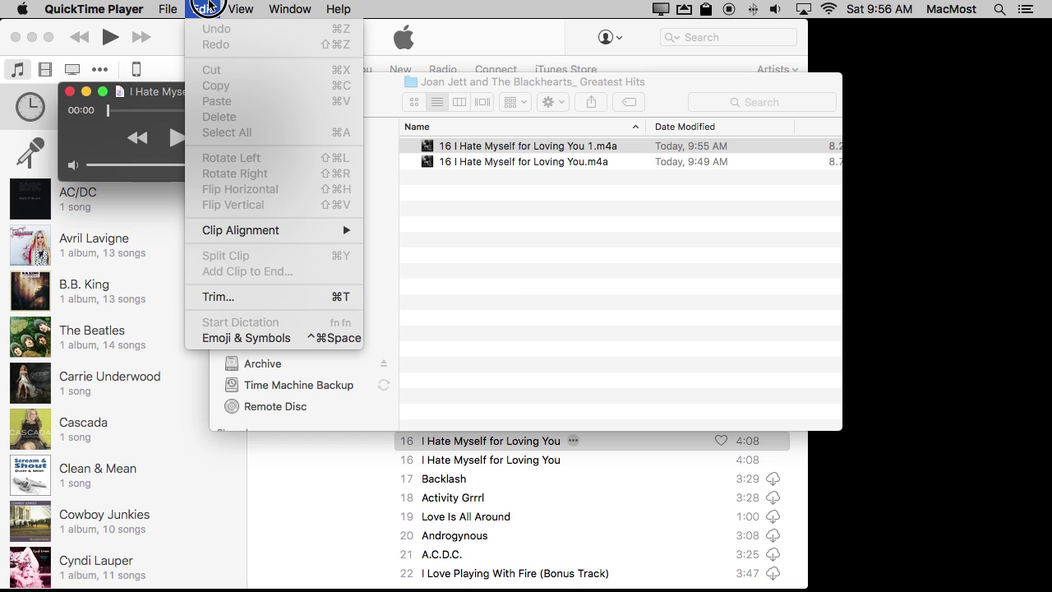
{"action": "left_click", "coordinate": [245, 300]}
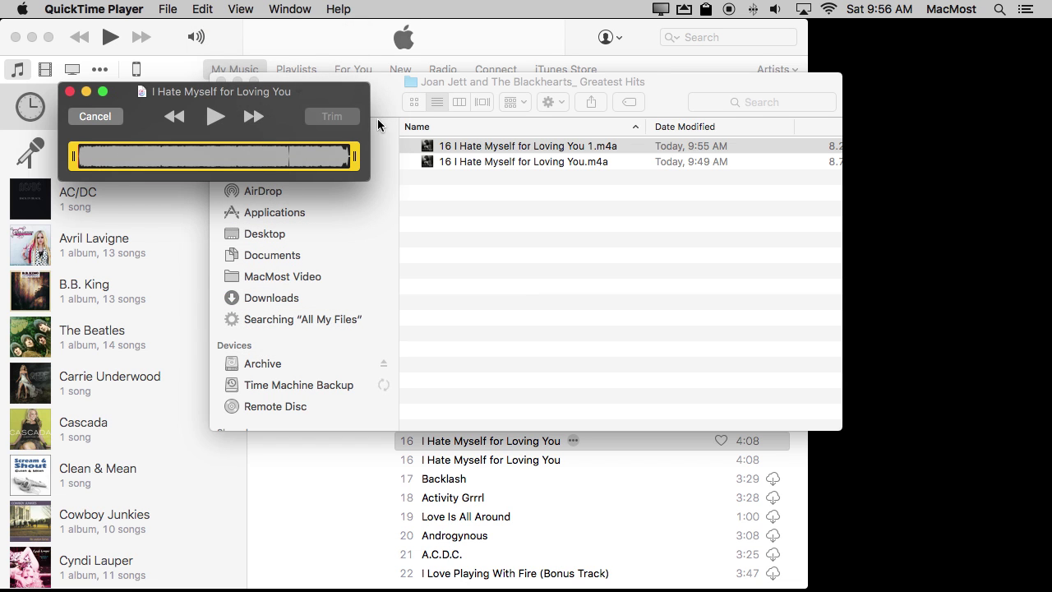
{"action": "left_click_drag", "start_coordinate": [370, 123], "coordinate": [1032, 140]}
{"action": "left_click_drag", "start_coordinate": [73, 158], "coordinate": [115, 158]}
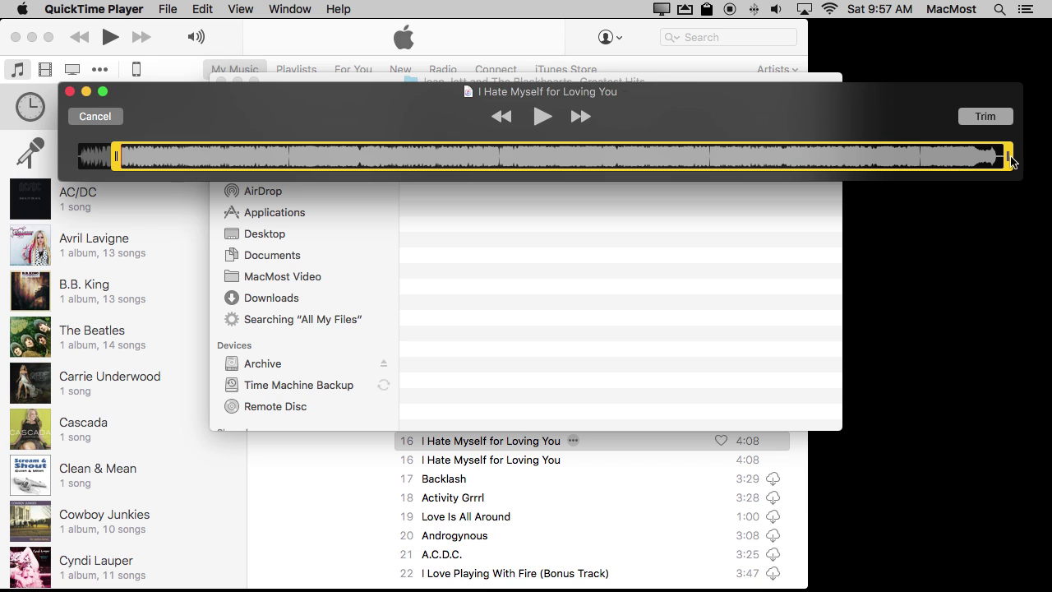
{"action": "left_click_drag", "start_coordinate": [1010, 161], "coordinate": [158, 164]}
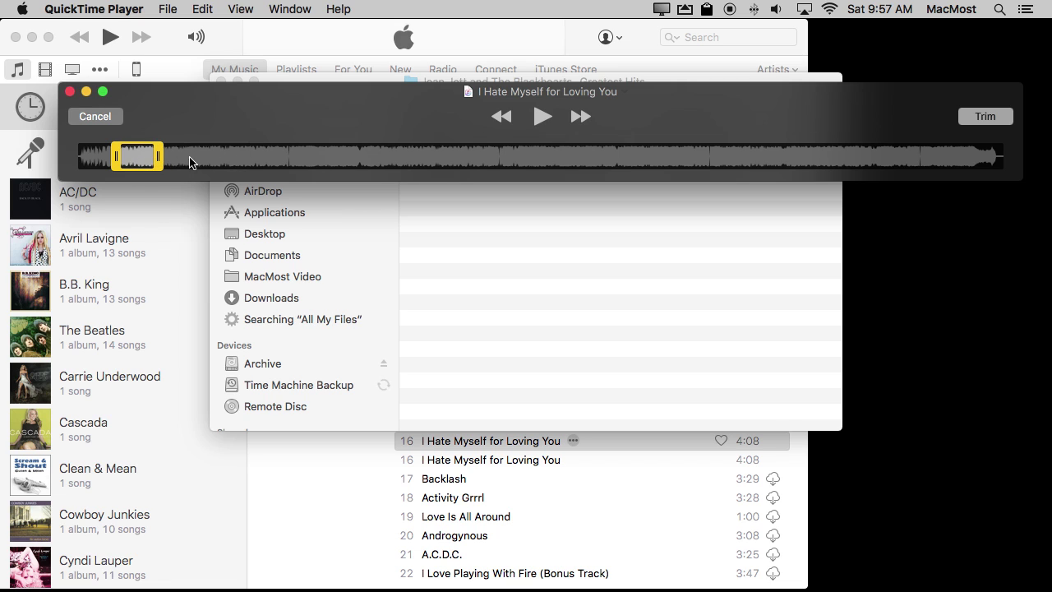
{"action": "mouse_move", "coordinate": [160, 158]}
{"action": "left_mouse_down"}
{"action": "mouse_move", "coordinate": [202, 160]}
{"action": "mouse_move", "coordinate": [155, 160]}
{"action": "left_mouse_up"}
{"action": "left_click", "coordinate": [983, 116]}
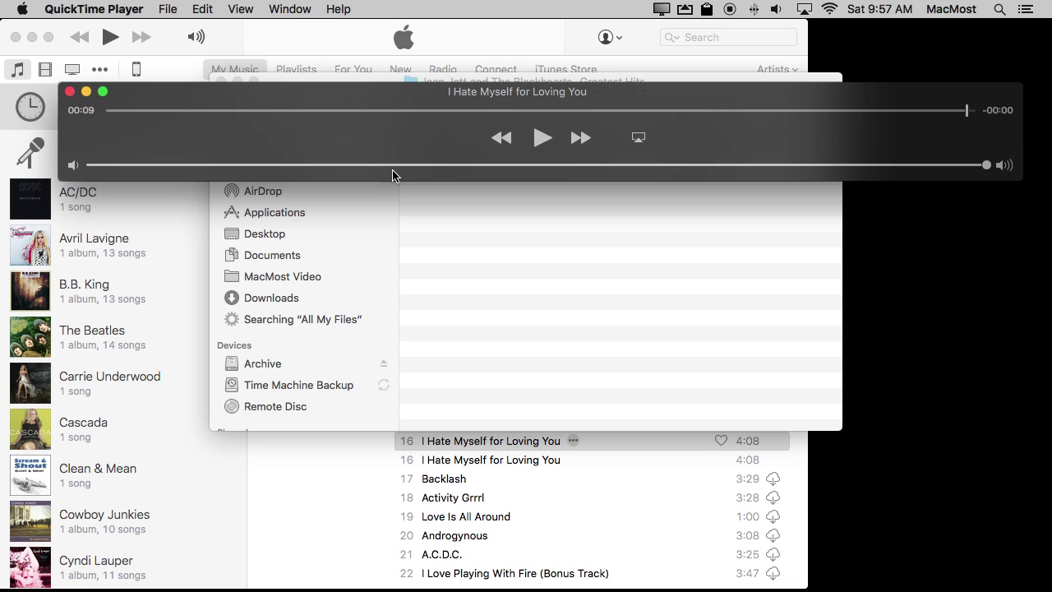
{"action": "left_click_drag", "start_coordinate": [970, 110], "coordinate": [89, 160]}
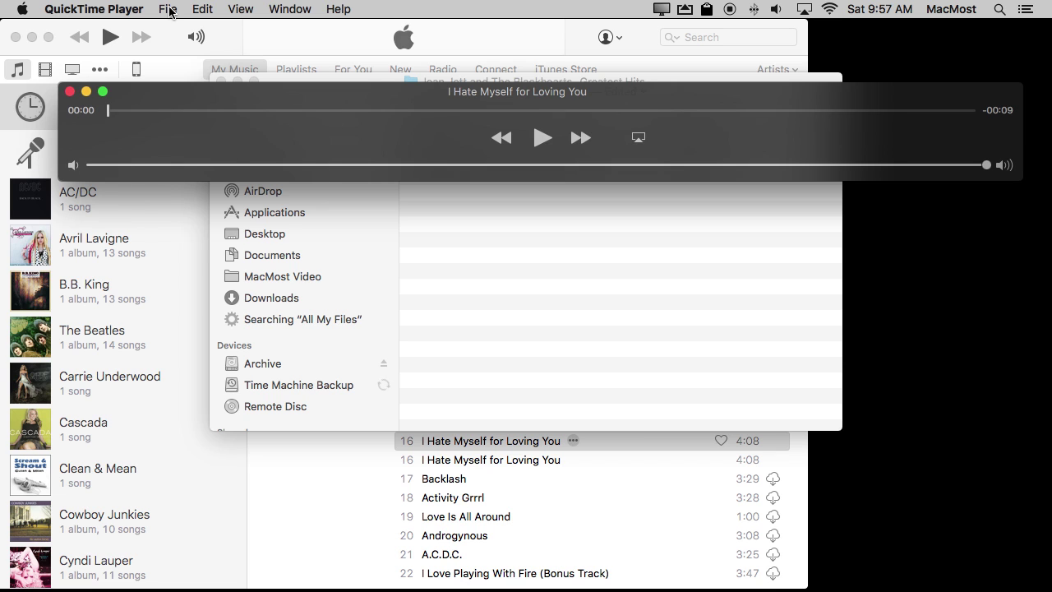
Save the trimmed clip to the Desktop as JoanTone.m4a.
{"action": "left_click", "coordinate": [169, 12]}
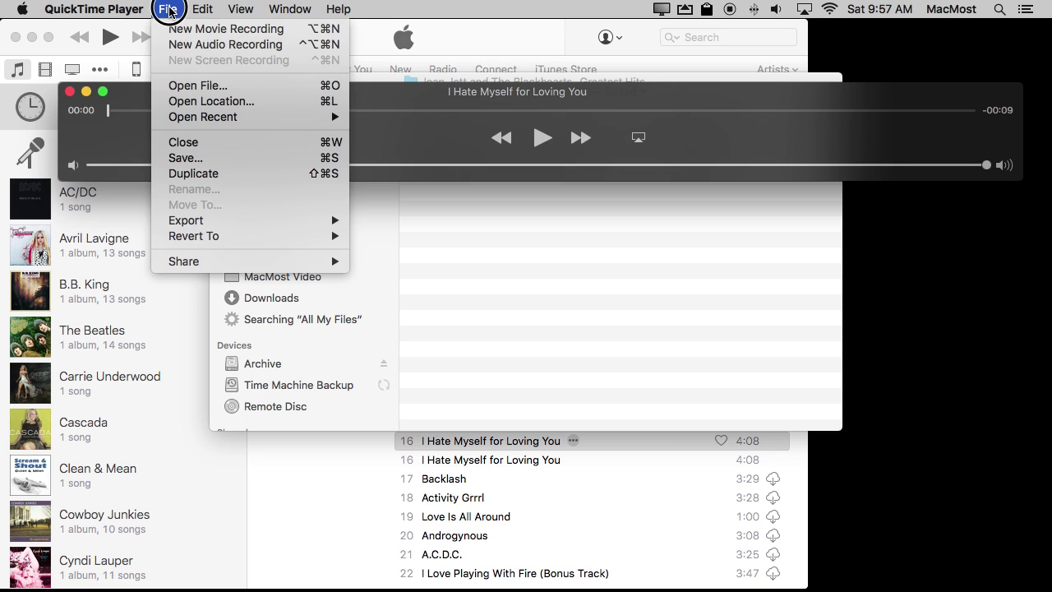
{"action": "left_click", "coordinate": [207, 159]}
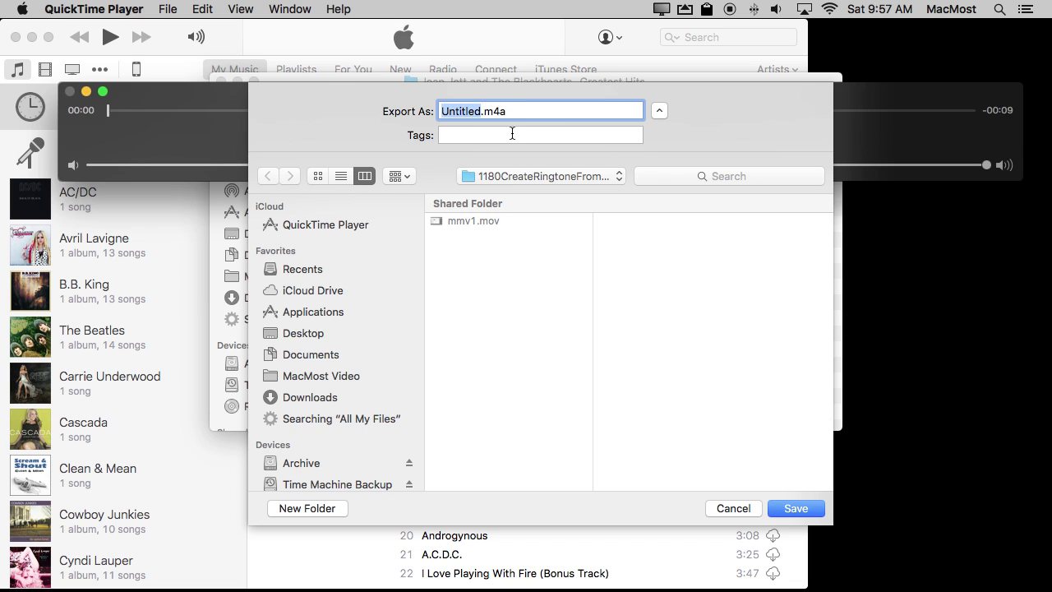
{"action": "key", "text": "super+shift+d"}
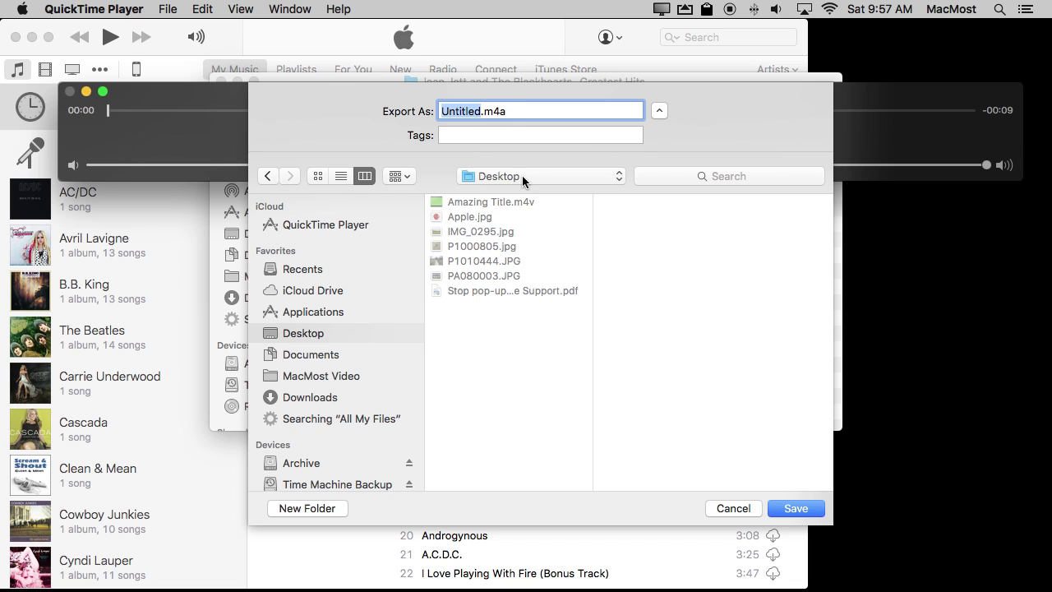
{"action": "double_click", "coordinate": [464, 111]}
{"action": "type", "text": "JoanTone"}
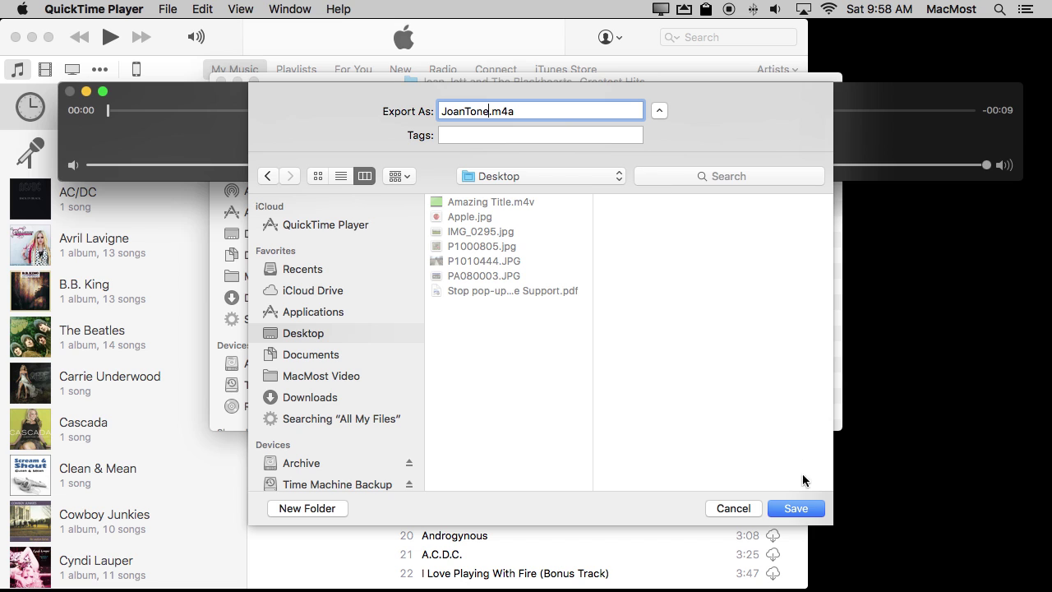
{"action": "left_click", "coordinate": [794, 508]}
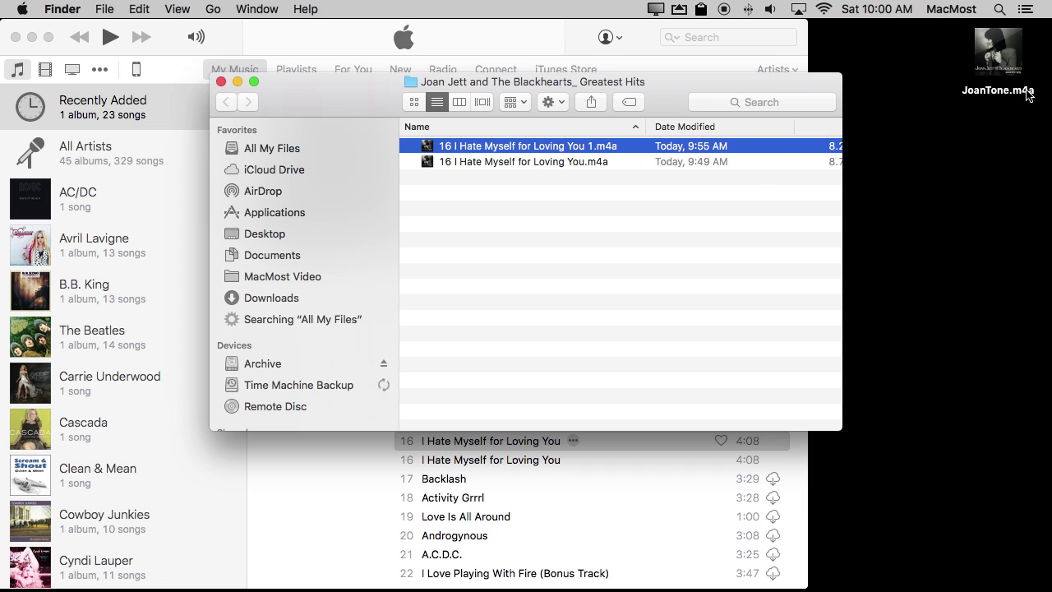
Rename JoanTone.m4a on the desktop to JoanTone.m4r, accepting the extension change.
{"action": "left_click", "coordinate": [1027, 93]}
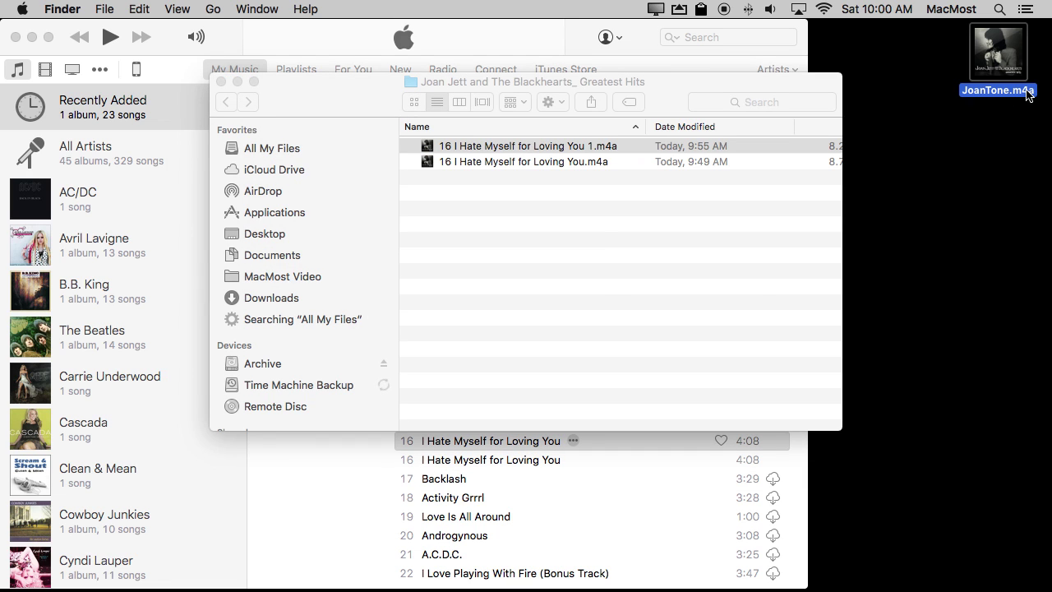
{"action": "key", "text": "Return"}
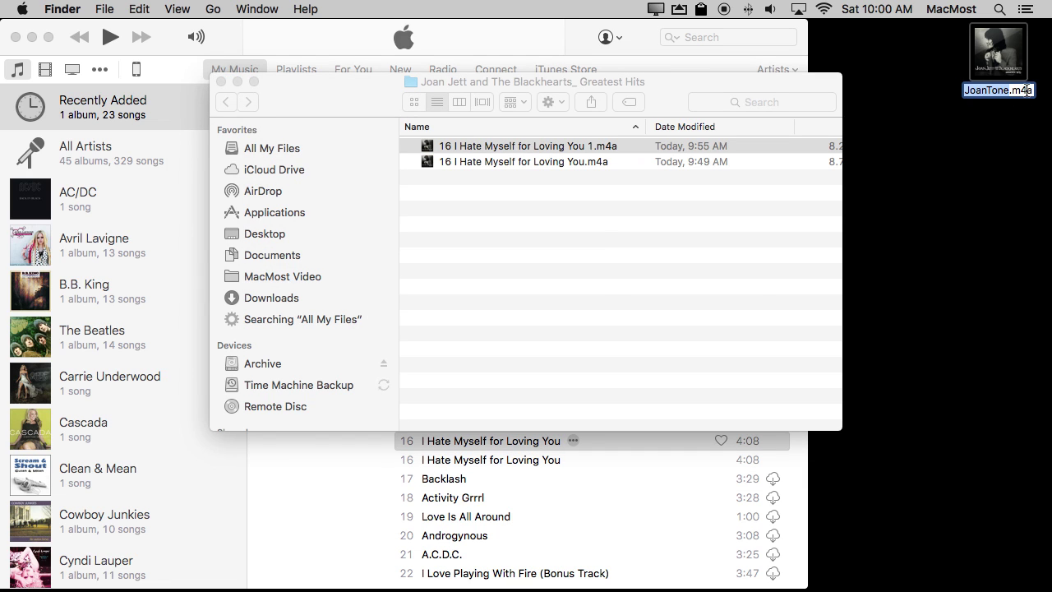
{"action": "left_click", "coordinate": [1011, 91]}
{"action": "key", "text": "BackSpace"}
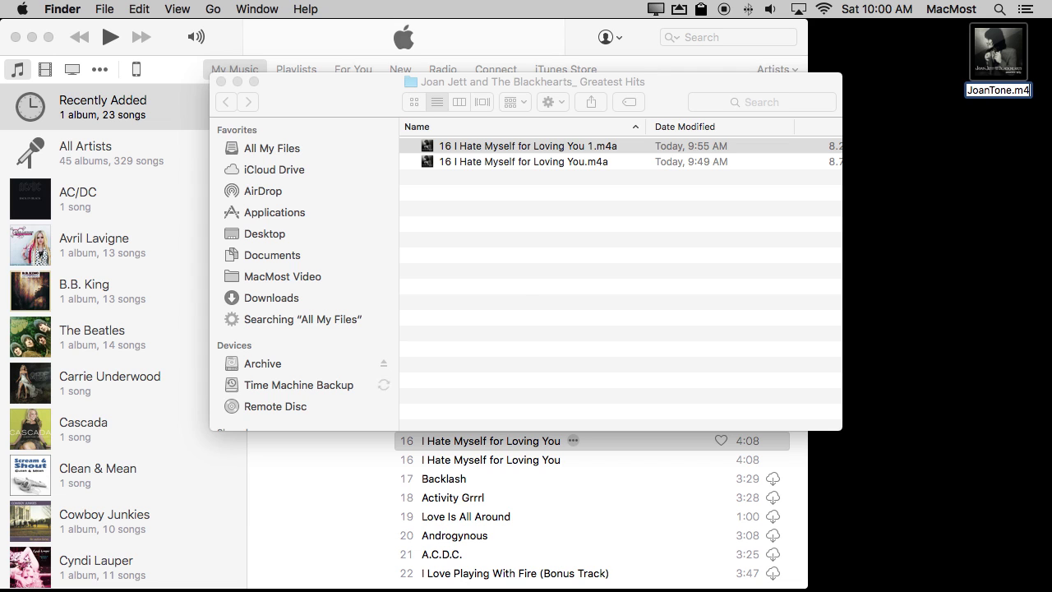
{"action": "type", "text": "r"}
{"action": "key", "text": "Return"}
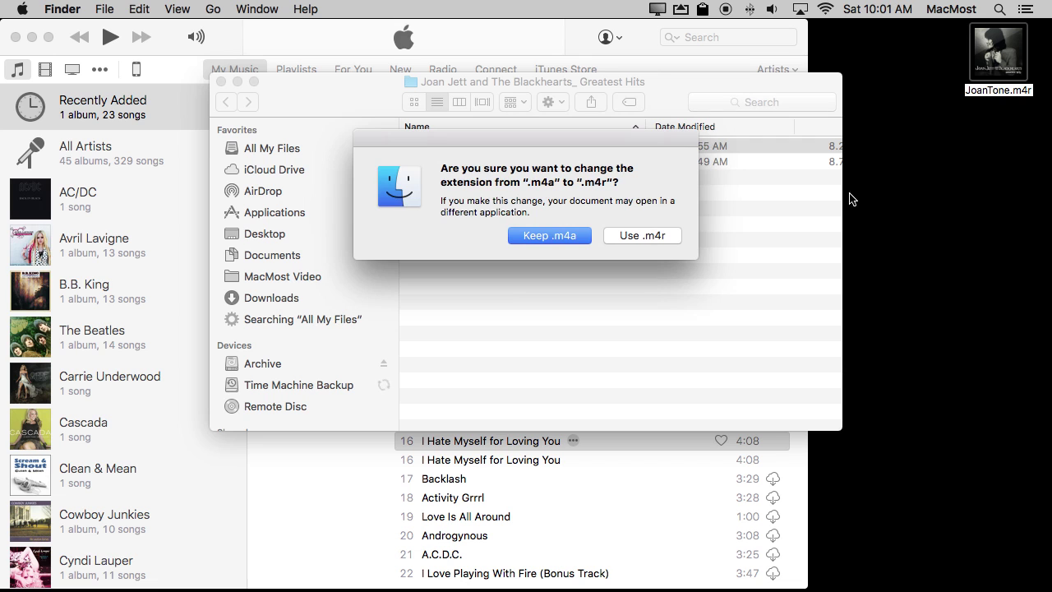
{"action": "left_click", "coordinate": [658, 236]}
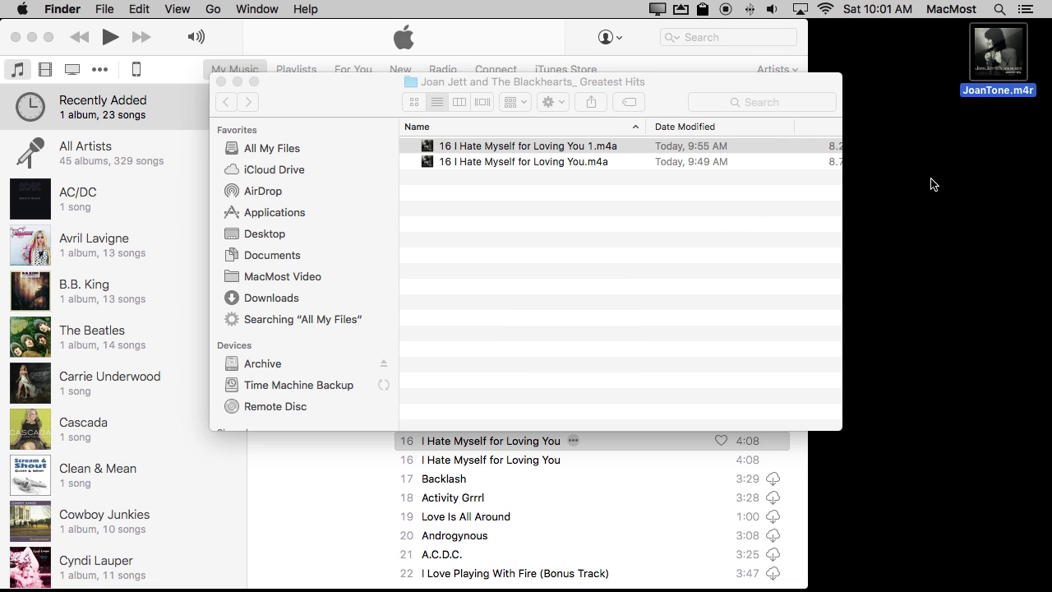
Switch to iTunes and add JoanTone.m4r from the desktop to the Tones library.
{"action": "left_click", "coordinate": [240, 43]}
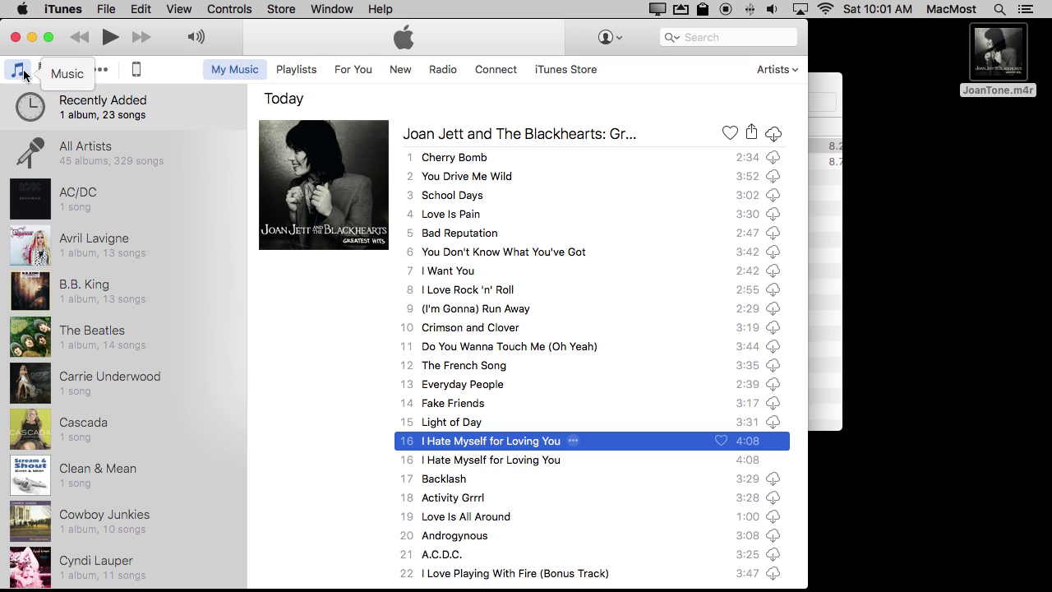
{"action": "left_click", "coordinate": [100, 71]}
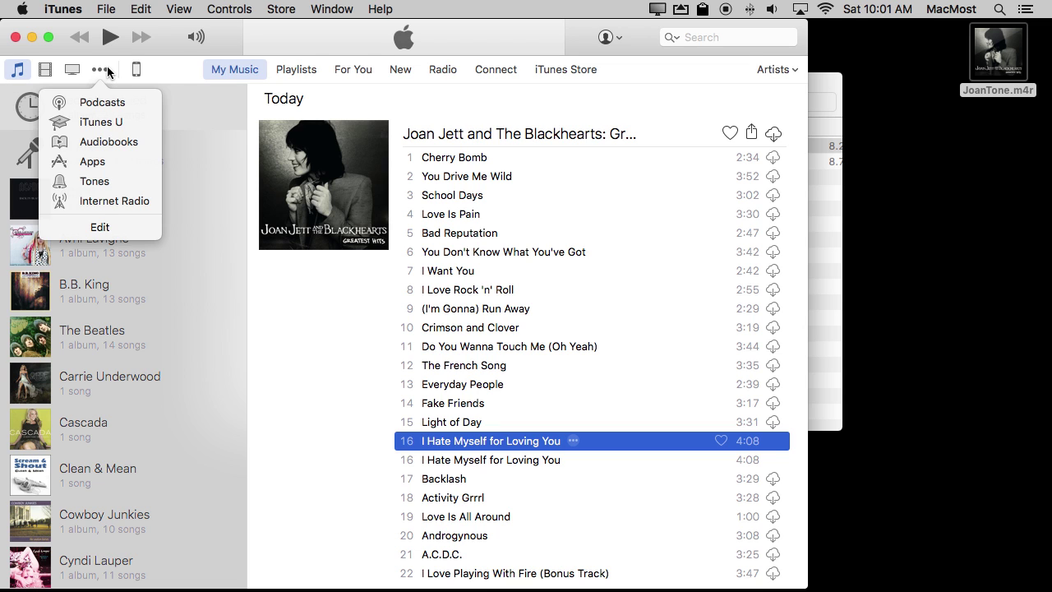
{"action": "left_click", "coordinate": [38, 76]}
{"action": "left_click", "coordinate": [99, 70]}
{"action": "left_click", "coordinate": [110, 182]}
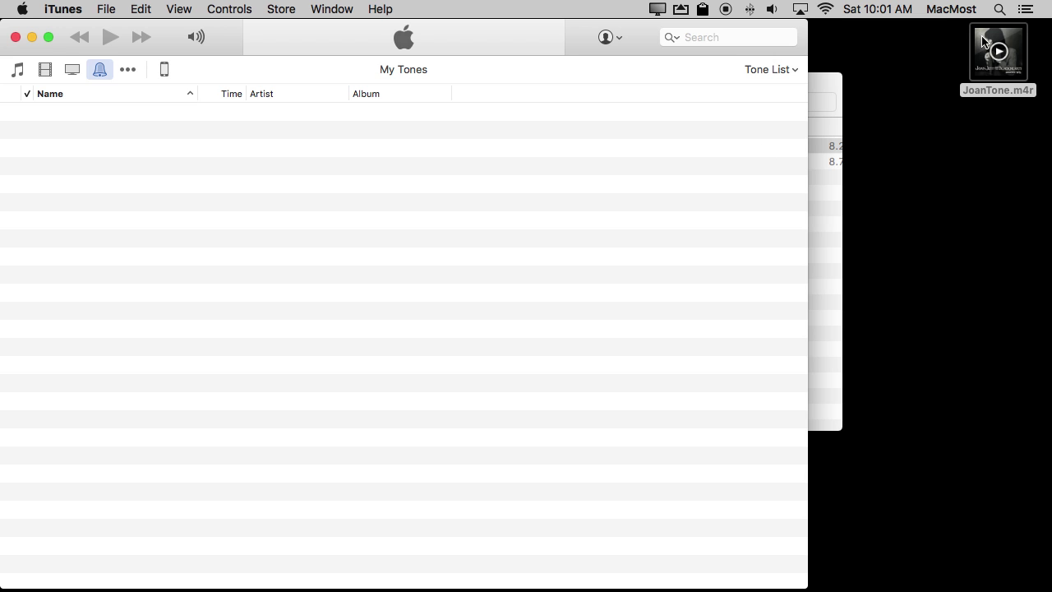
{"action": "left_click_drag", "start_coordinate": [991, 45], "coordinate": [215, 182]}
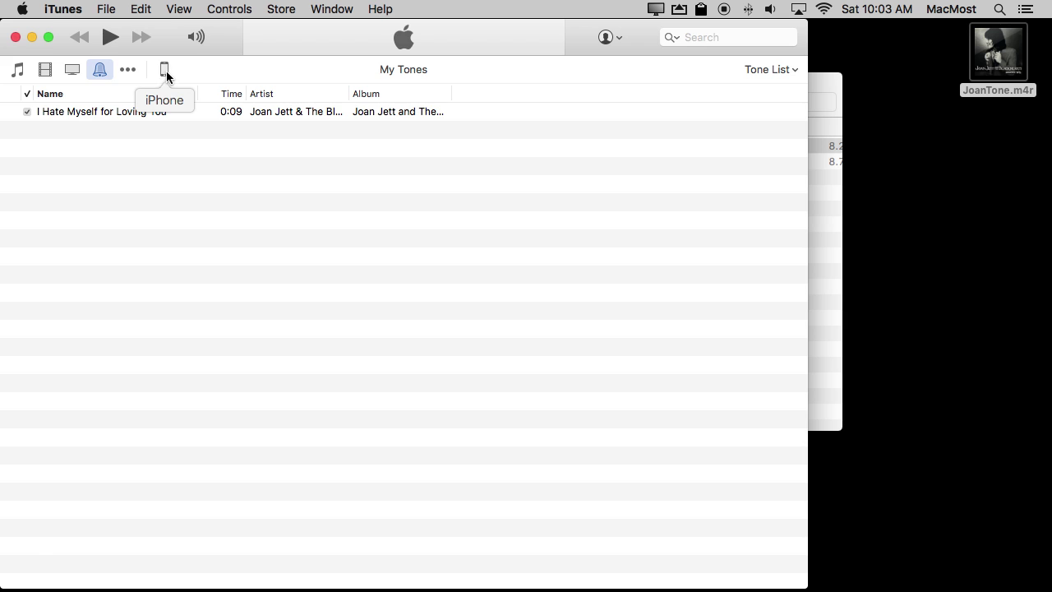
Enable tone syncing for the connected iPhone with only selected tones, keeping "I Hate Myself for Loving You" included, and apply the sync.
{"action": "left_click", "coordinate": [164, 71]}
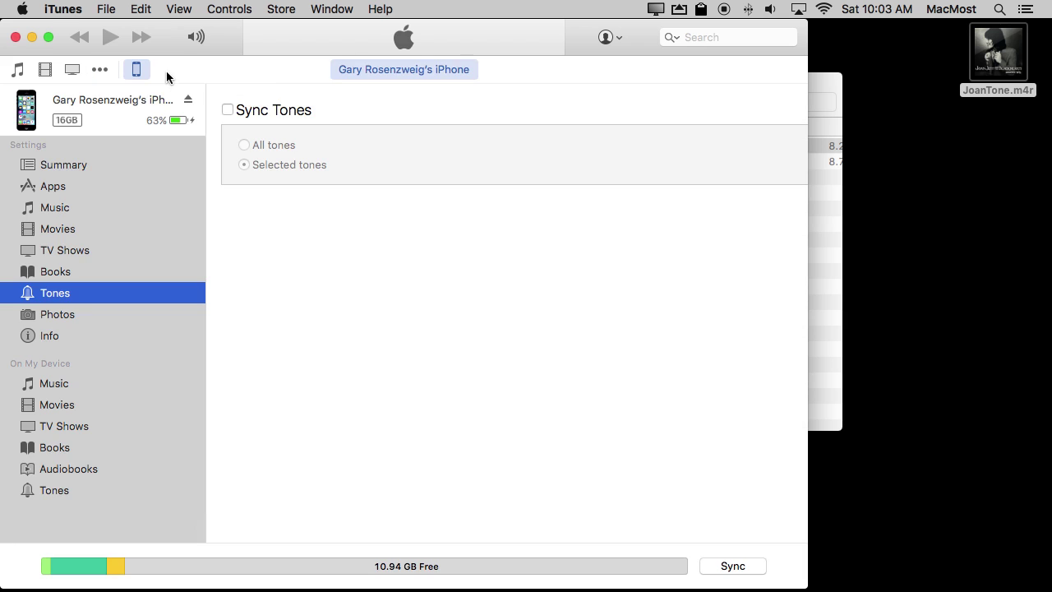
{"action": "left_click", "coordinate": [48, 169]}
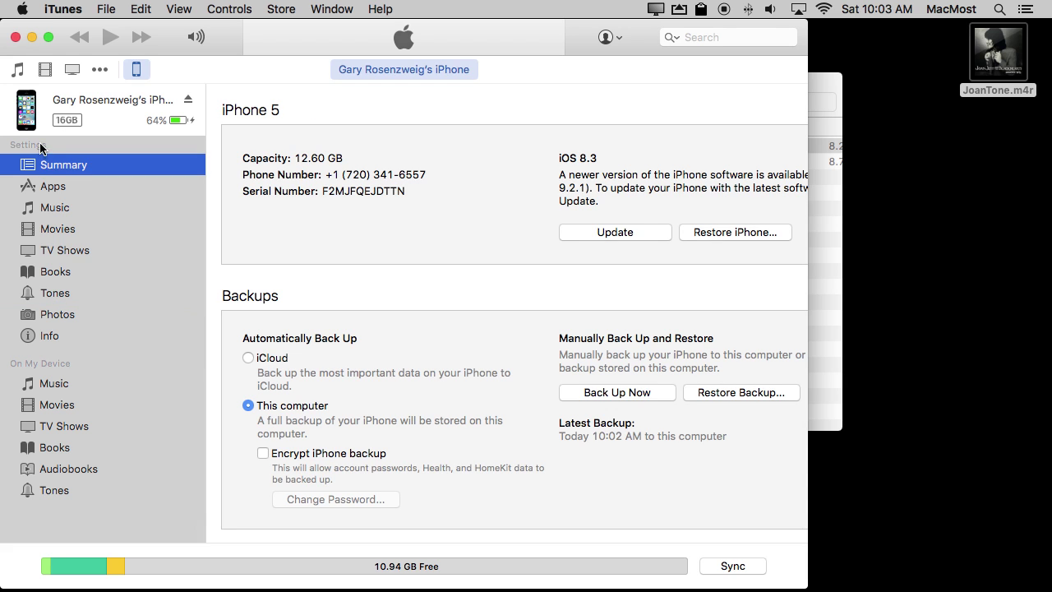
{"action": "left_click", "coordinate": [51, 299]}
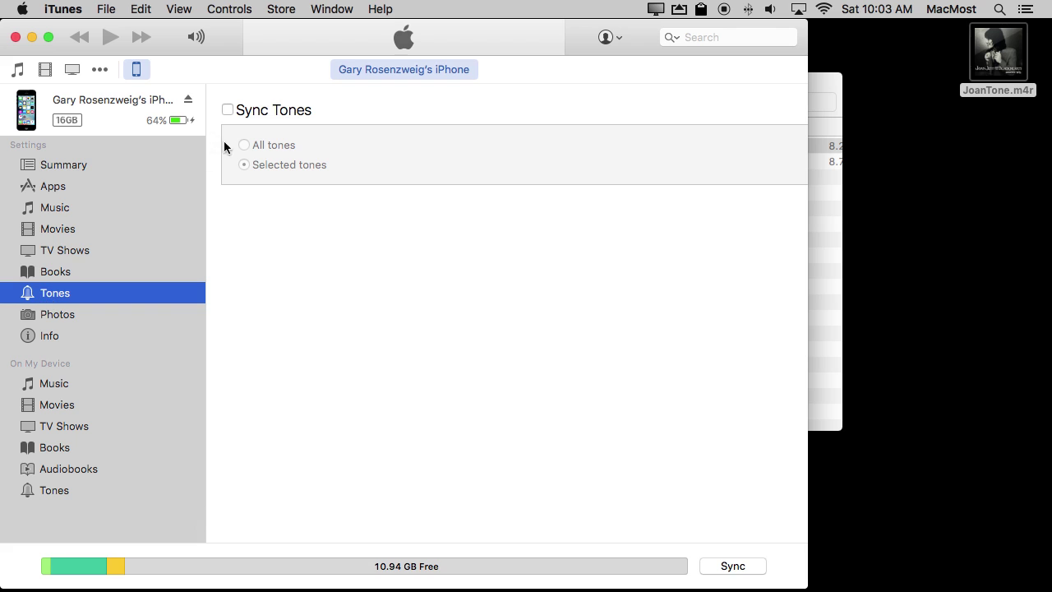
{"action": "left_click", "coordinate": [250, 117]}
{"action": "left_click", "coordinate": [269, 145]}
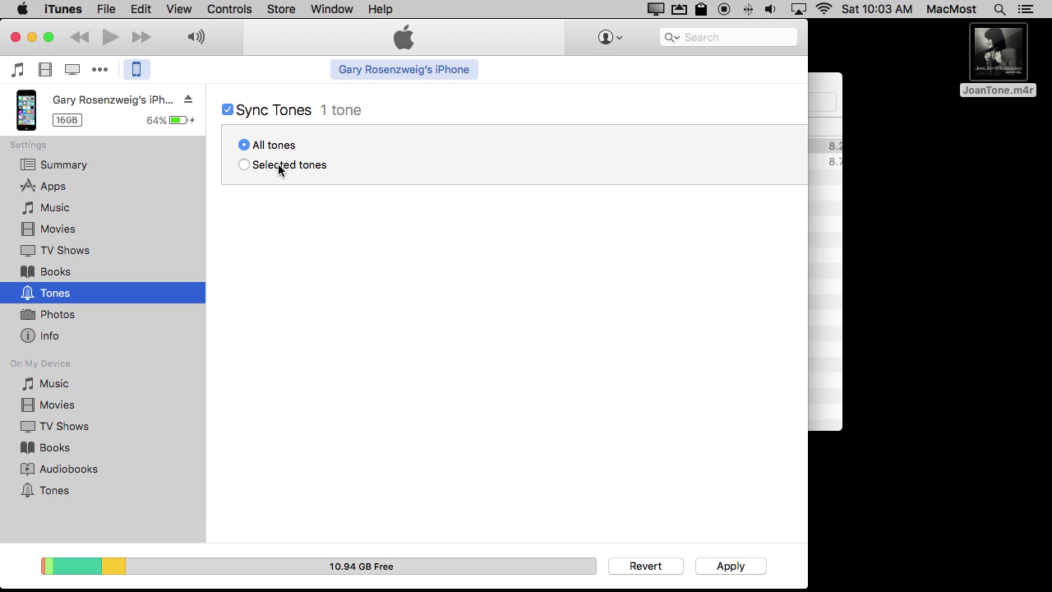
{"action": "left_click", "coordinate": [278, 164]}
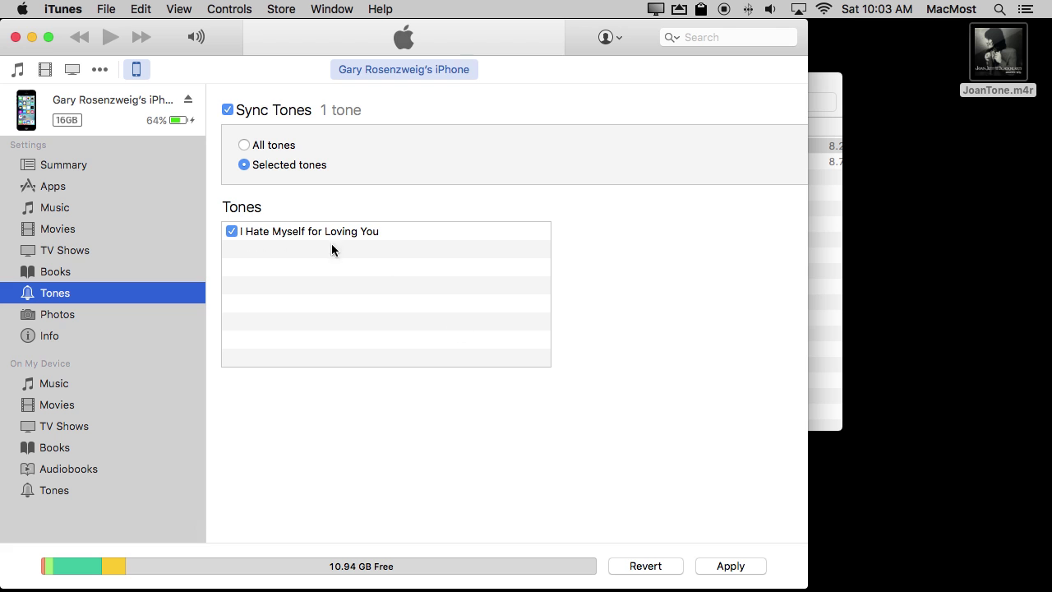
{"action": "left_click", "coordinate": [723, 566]}
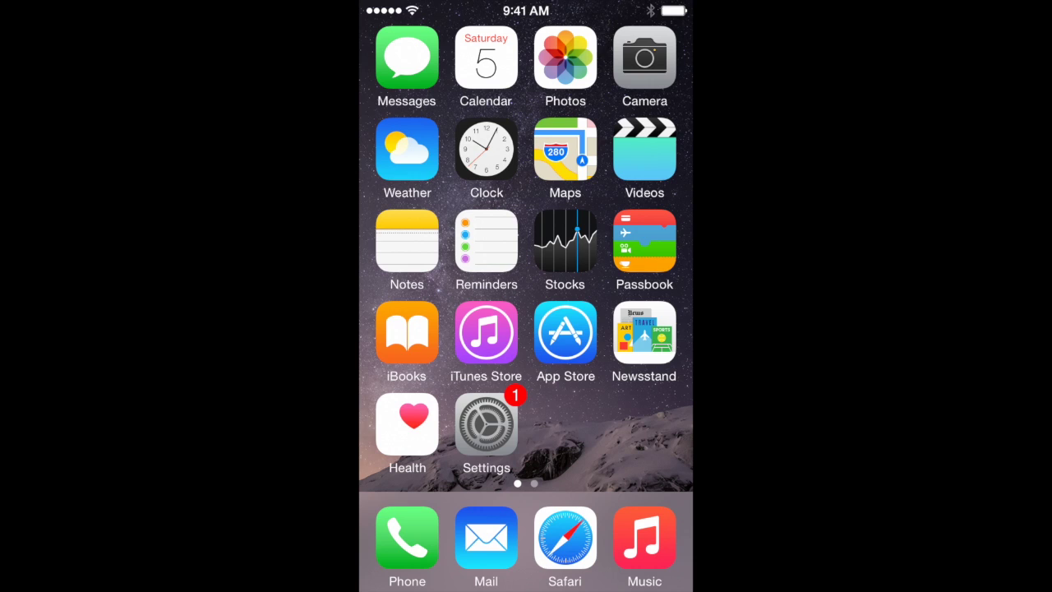
On the iPhone, open the Ringtone choices in the Sounds settings.
{"action": "left_click", "coordinate": [486, 425]}
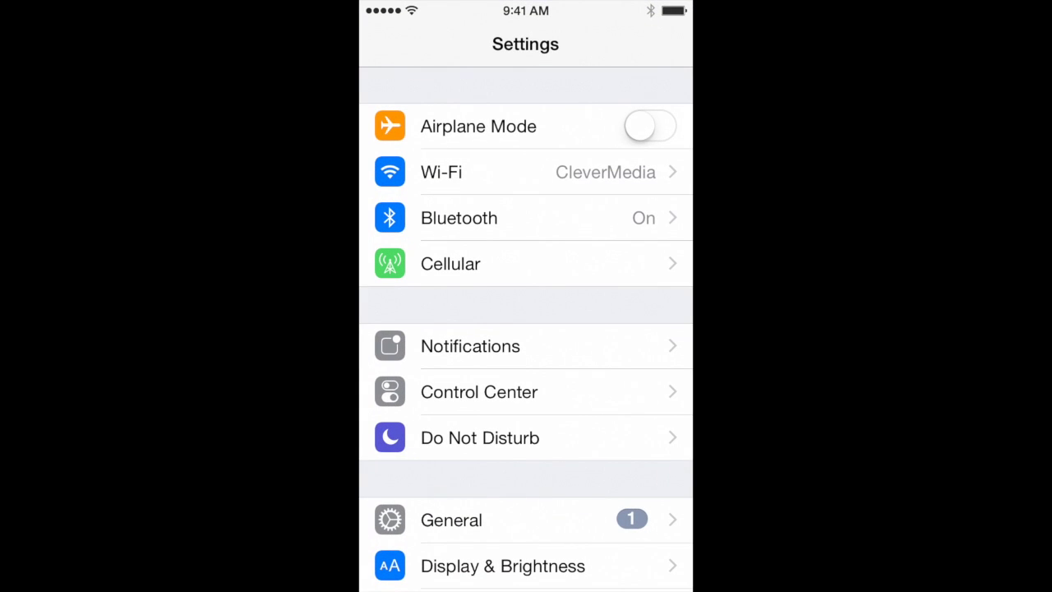
{"action": "scroll", "coordinate": [526, 328], "scroll_direction": "down", "scroll_amount": 3}
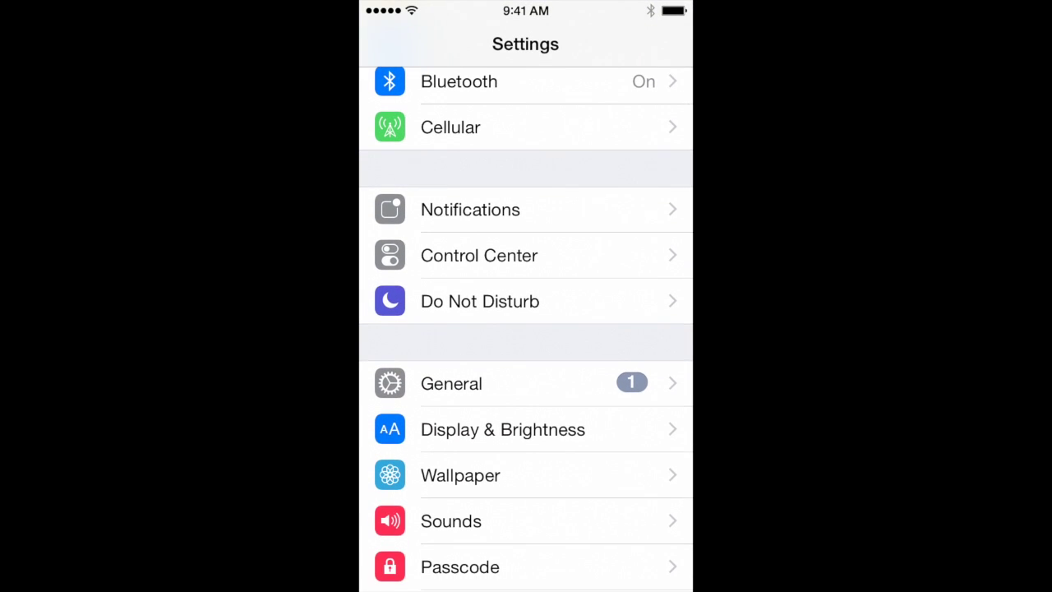
{"action": "left_click", "coordinate": [448, 519]}
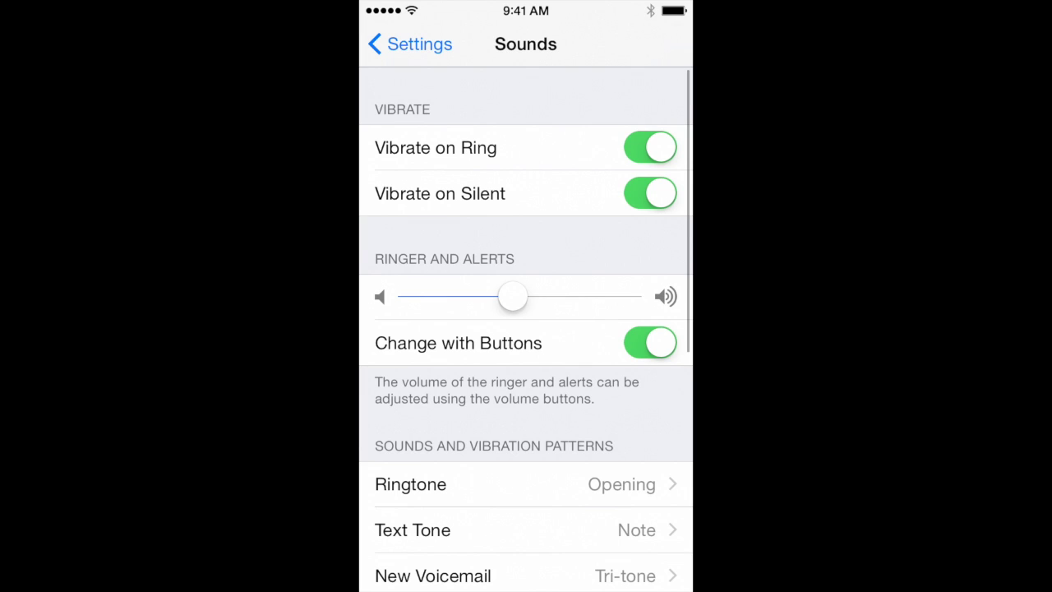
{"action": "left_click", "coordinate": [411, 484]}
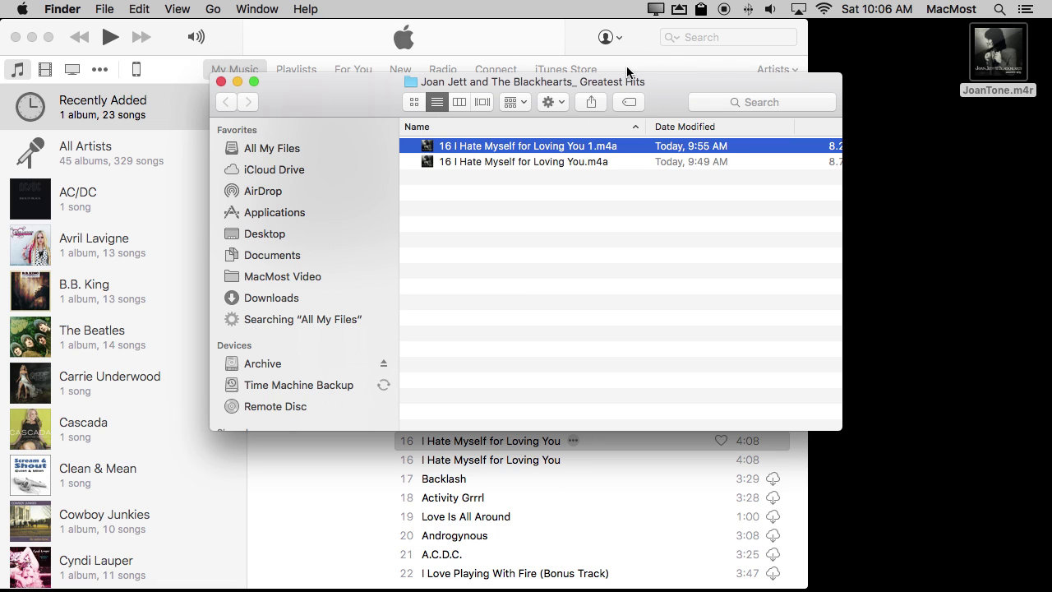
Delete the duplicate AAC copy of "I Hate Myself for Loving You" from the iTunes music library and move its file to the Trash.
{"action": "left_click", "coordinate": [647, 56]}
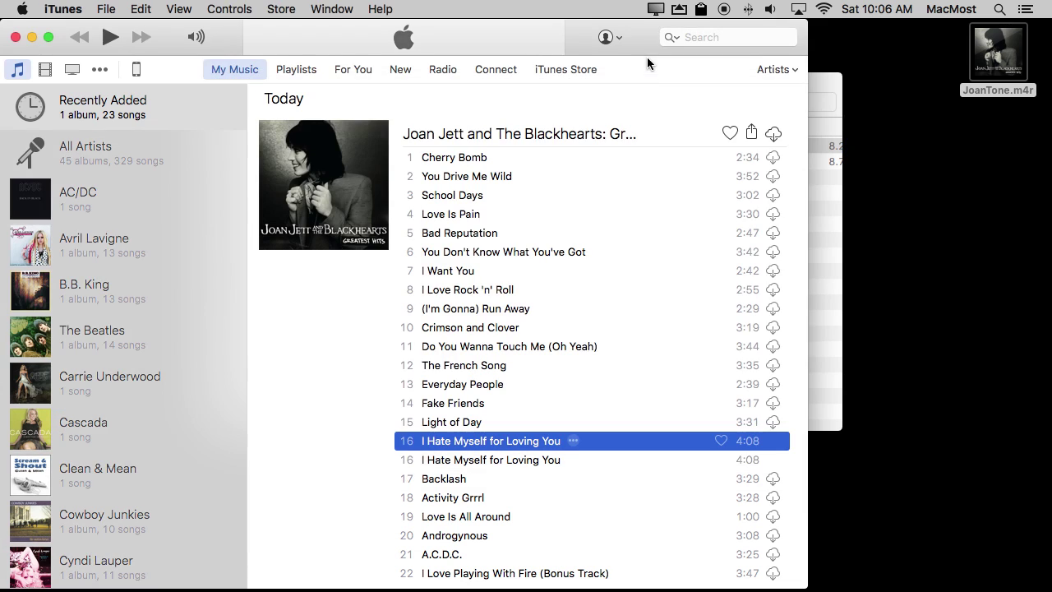
{"action": "left_click", "coordinate": [479, 461]}
{"action": "left_click", "coordinate": [460, 442]}
{"action": "key", "text": "Delete"}
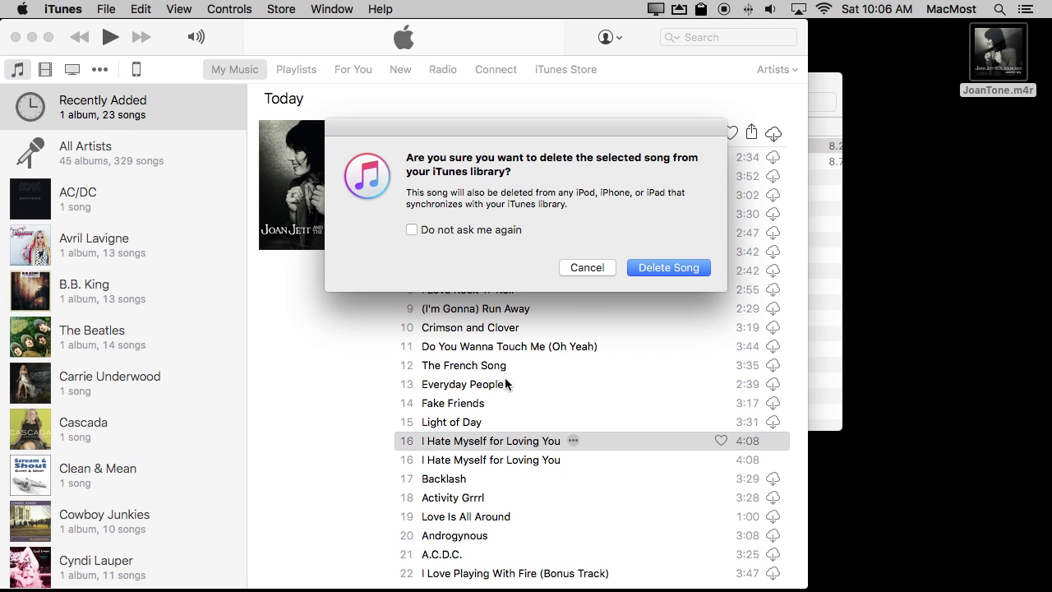
{"action": "left_click", "coordinate": [667, 267]}
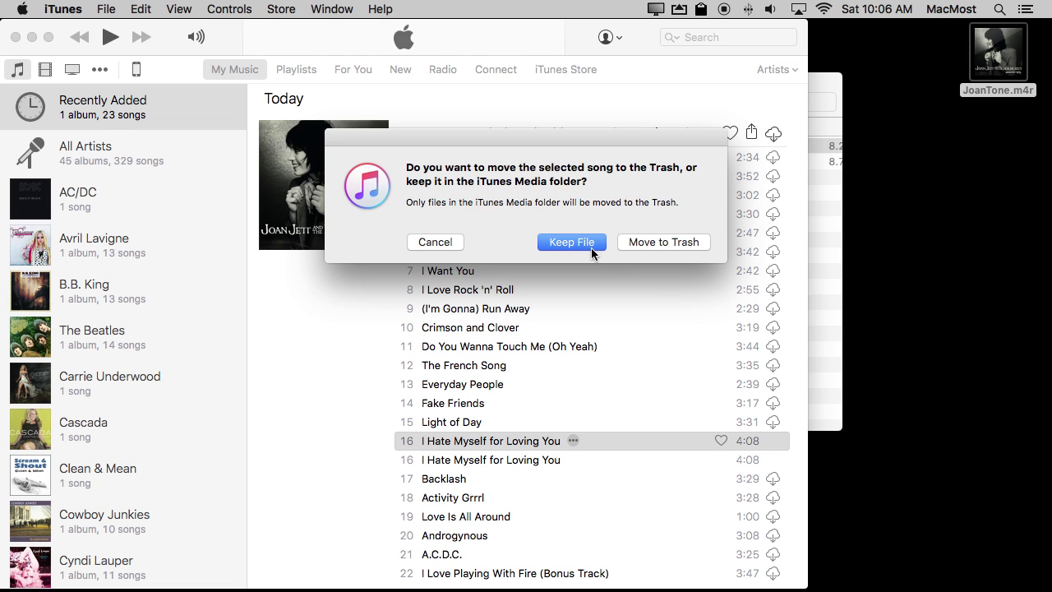
{"action": "left_click", "coordinate": [665, 242]}
Check the album's folder in Finder and its track list in iTunes for leftover copies of the song.
{"action": "left_click", "coordinate": [813, 89]}
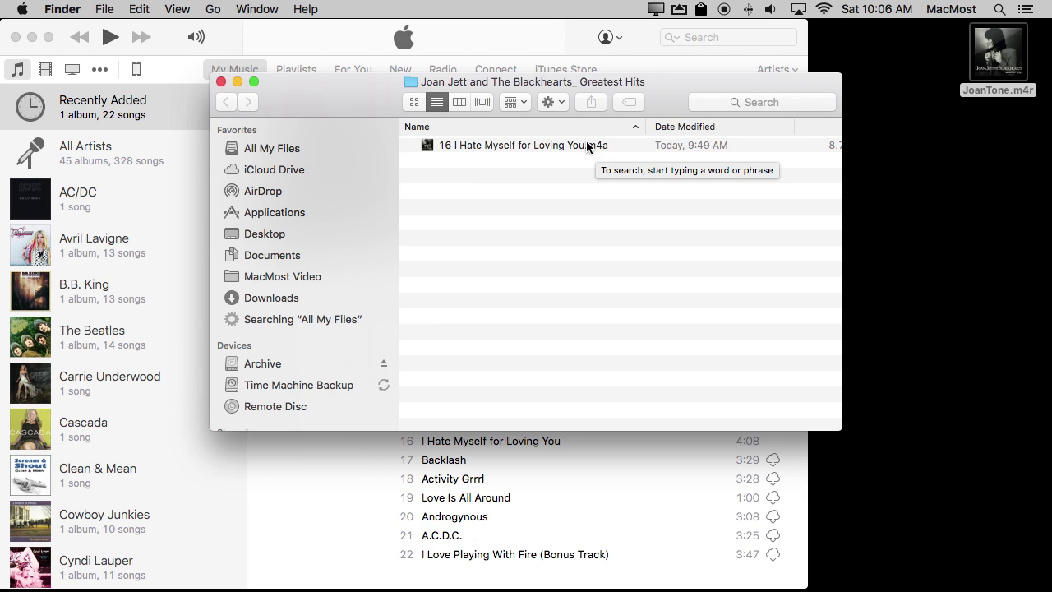
{"action": "left_click", "coordinate": [601, 475]}
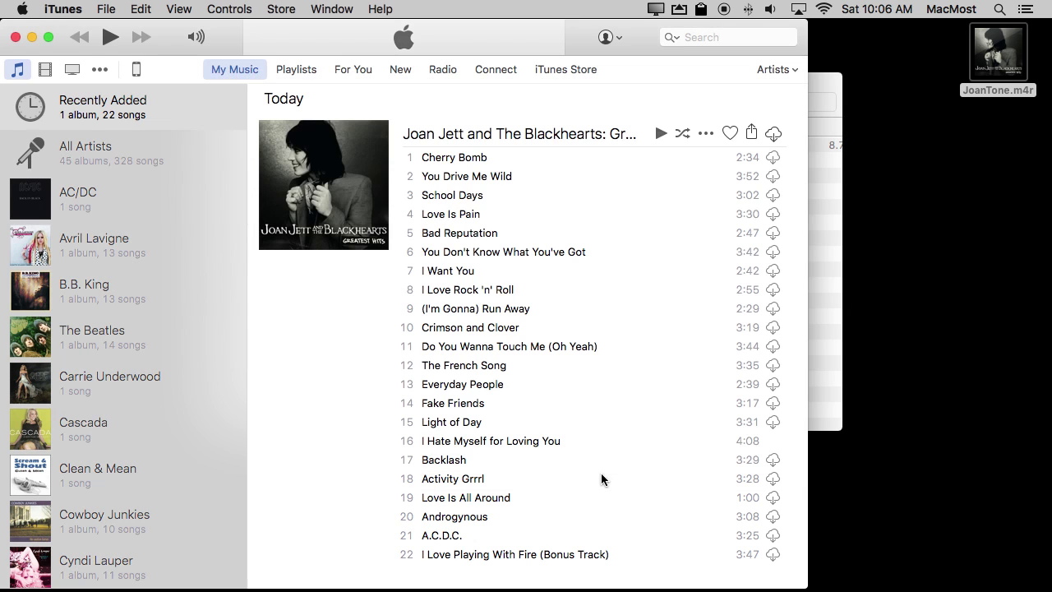
{"action": "left_click", "coordinate": [814, 286]}
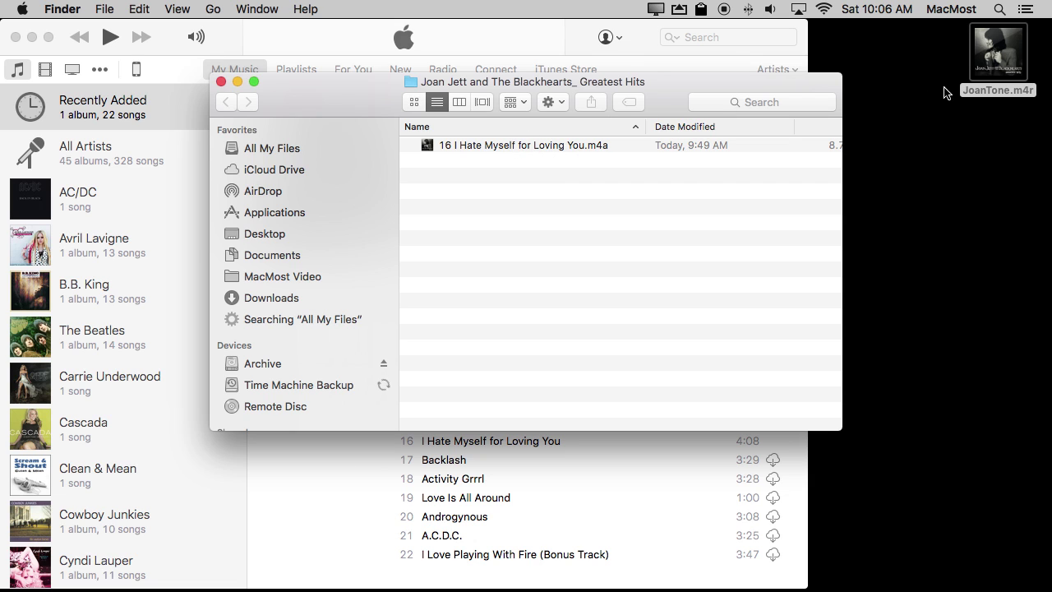
{"action": "mouse_move", "coordinate": [984, 43]}
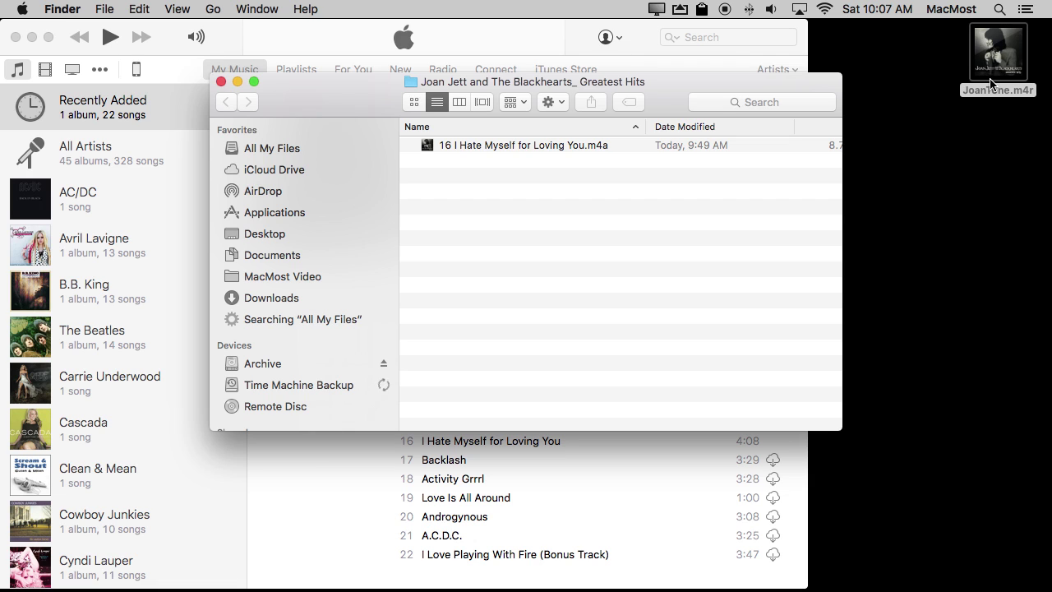
{"action": "mouse_move", "coordinate": [979, 64]}
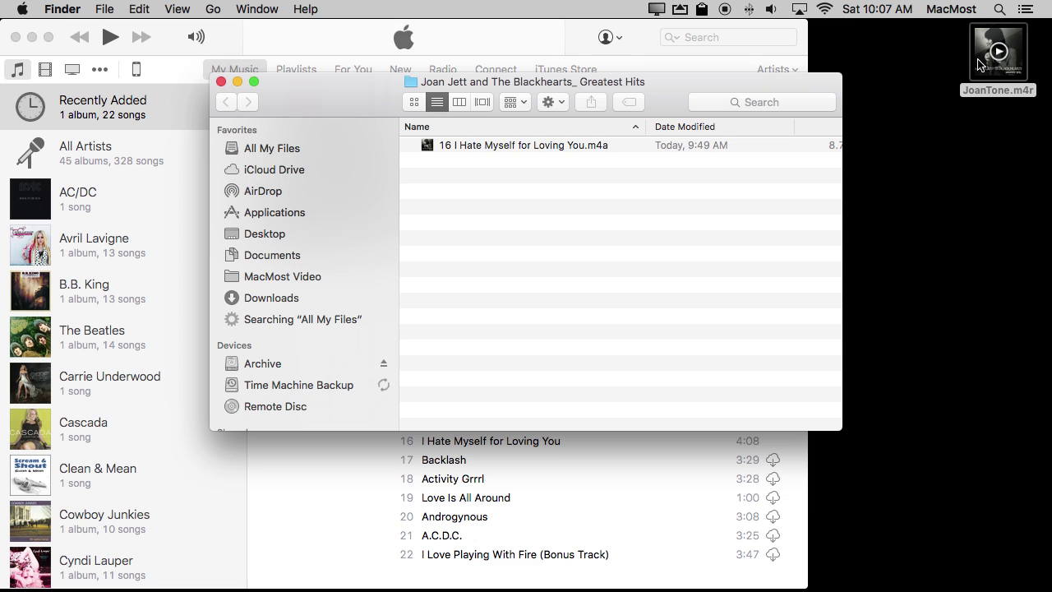